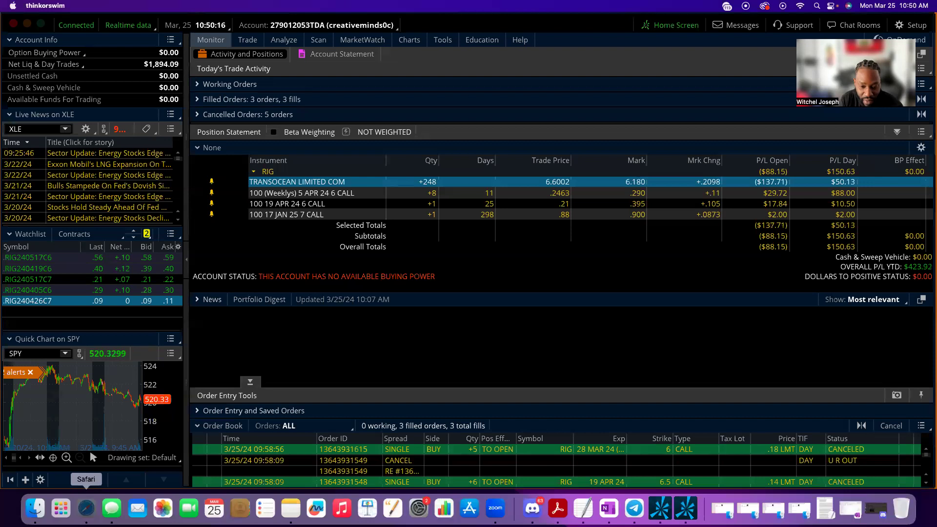
# Review the RIG $7 Call position page, then go back to the home page
pyautogui.click(86, 507)
pyautogui.scroll(-5, 197, 292)
pyautogui.scroll(-3, 196, 293)
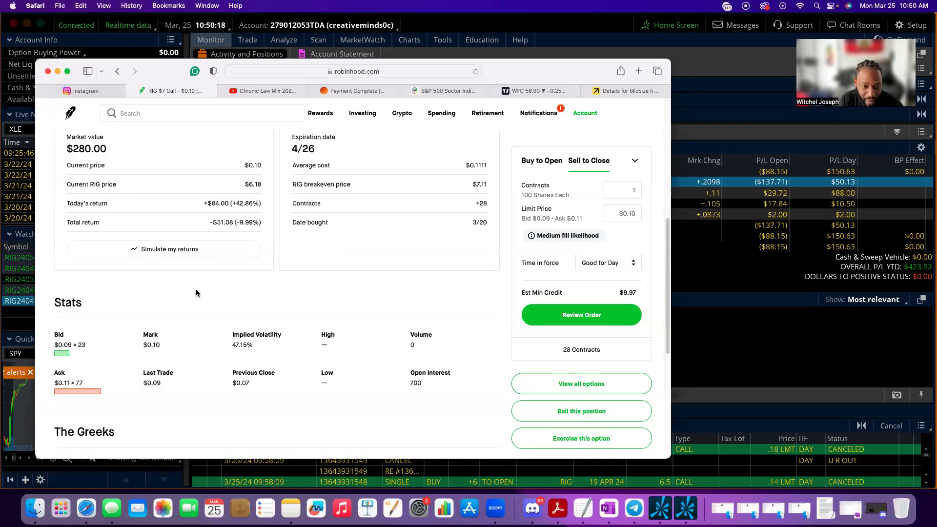
pyautogui.scroll(3, 196, 292)
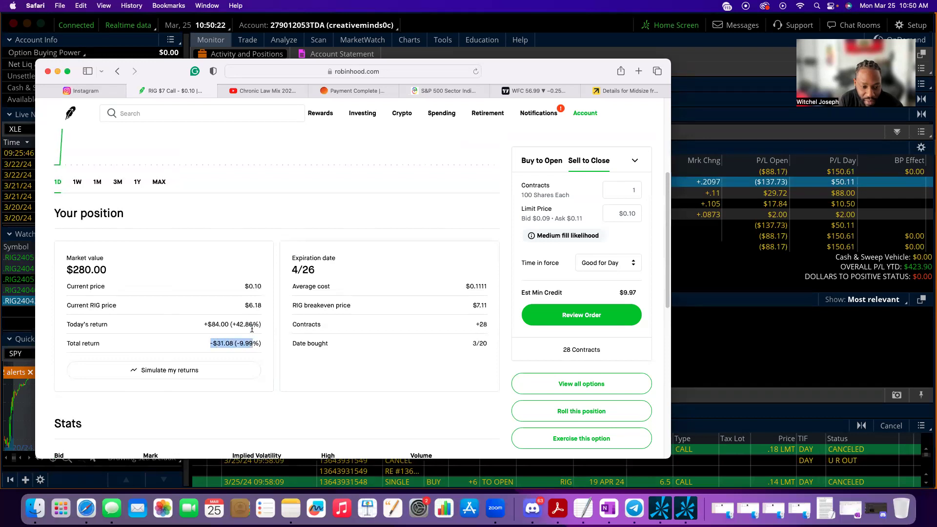
pyautogui.scroll(5, 252, 328)
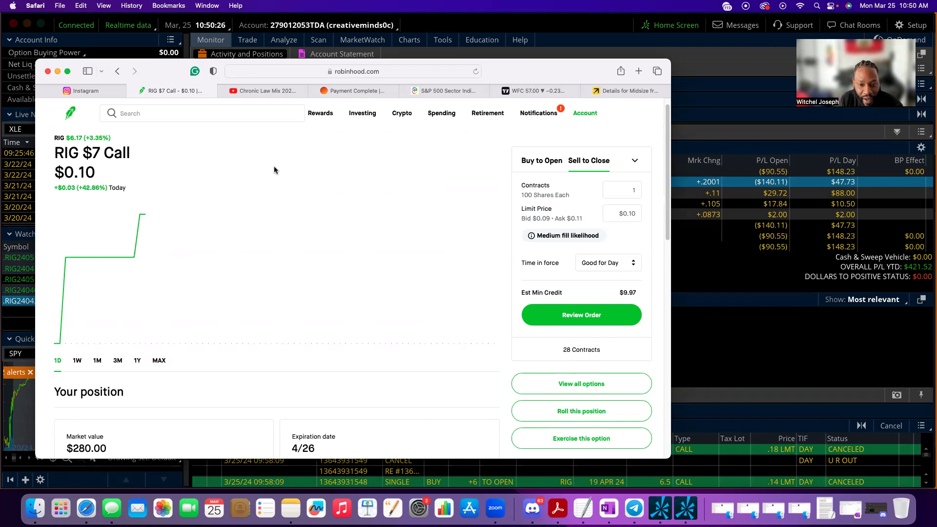
pyautogui.press('super+bracketleft')
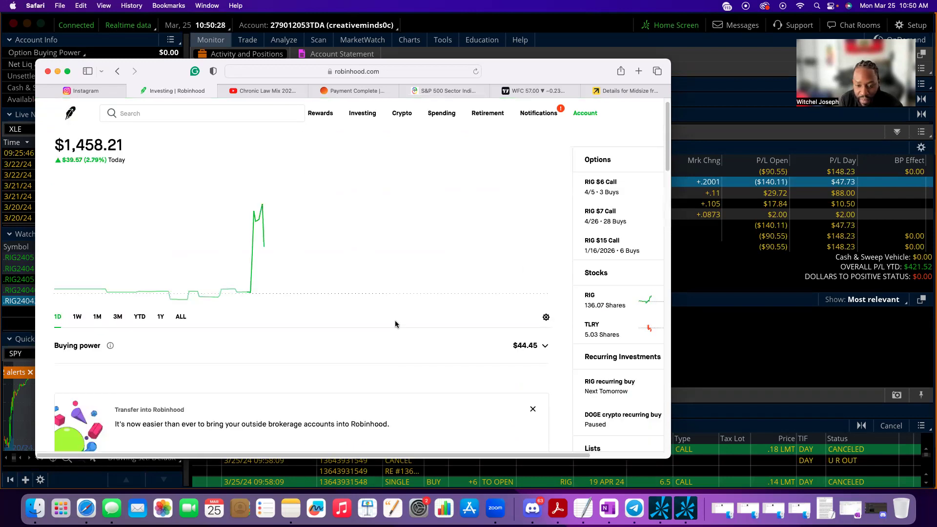
pyautogui.moveTo(430, 450); pyautogui.dragTo(548, 428)
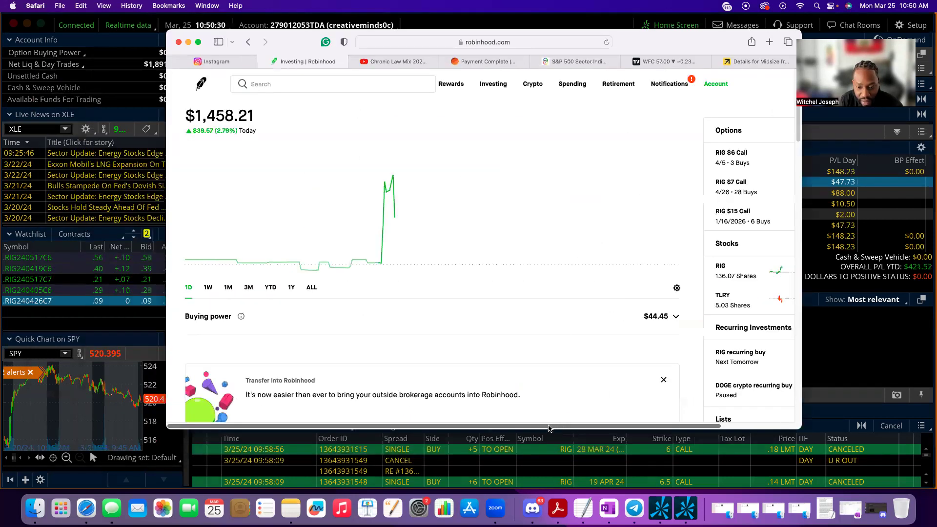
pyautogui.hscroll(5, 536, 427)
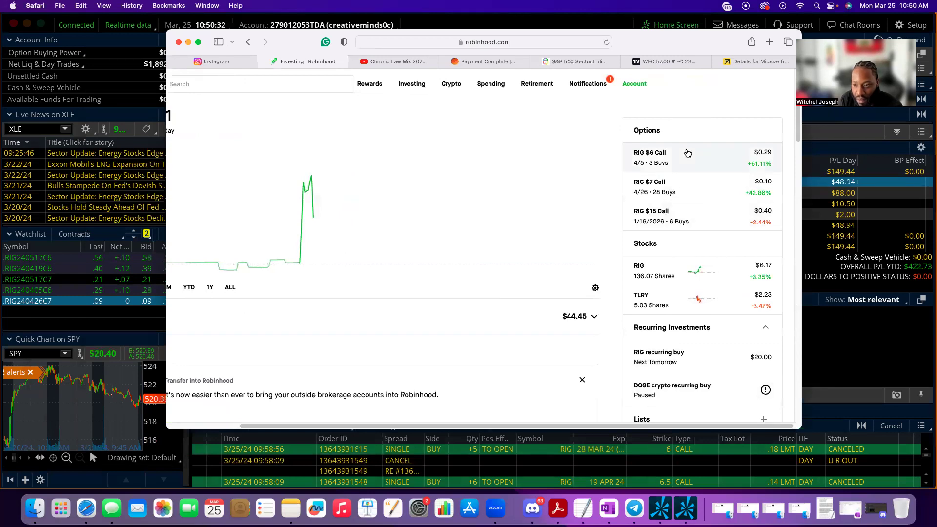
# Review the RIG $6 Call position details and return to the account home page
pyautogui.click(687, 156)
pyautogui.moveTo(674, 41); pyautogui.dragTo(667, 76)
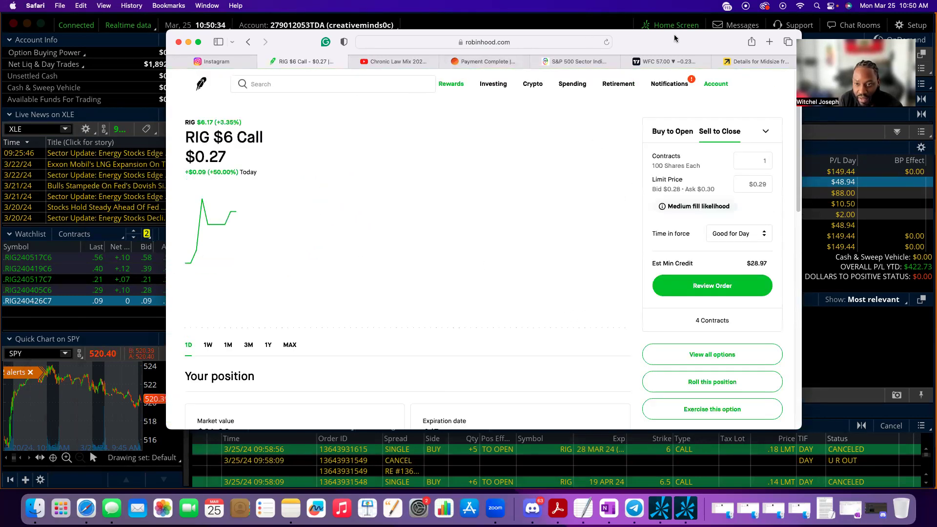
pyautogui.scroll(-5, 527, 218)
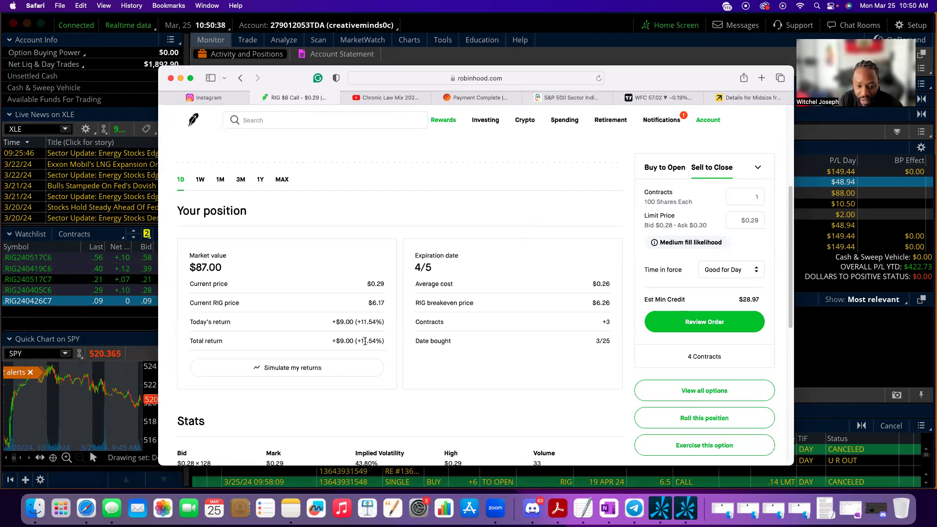
pyautogui.scroll(2, 377, 343)
pyautogui.scroll(3, 376, 337)
pyautogui.scroll(-5, 334, 278)
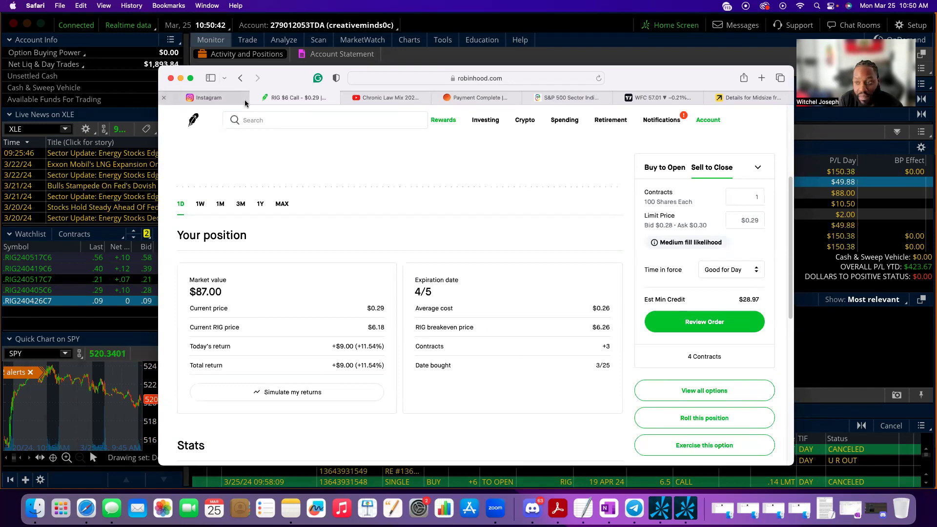
pyautogui.click(243, 78)
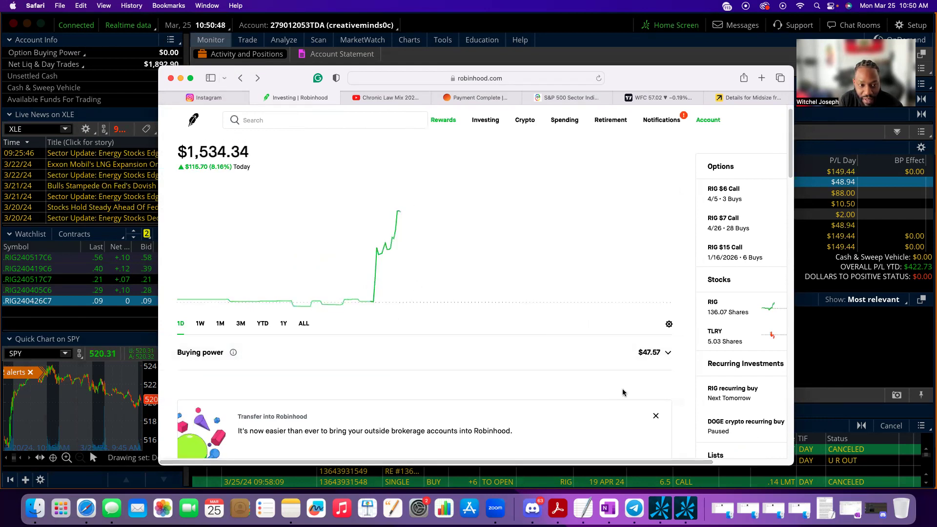
pyautogui.hscroll(3, 607, 439)
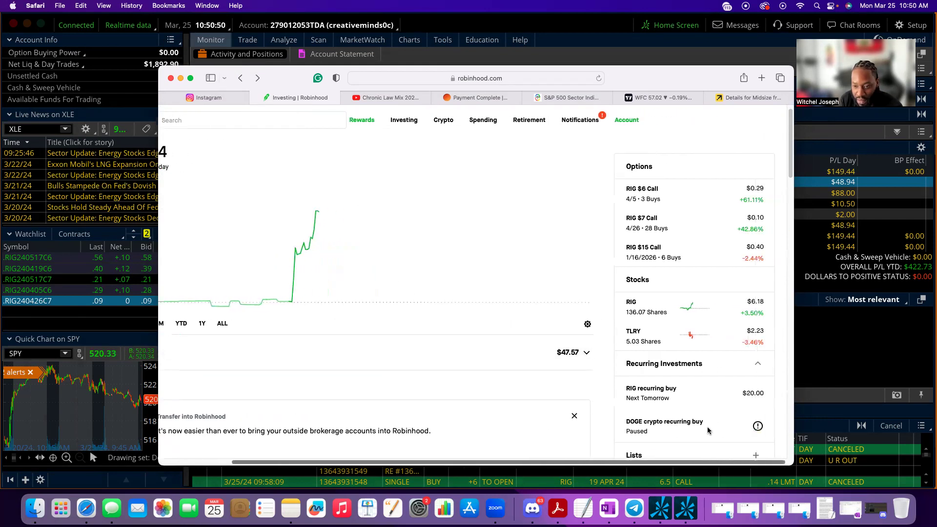
pyautogui.scroll(-5, 583, 408)
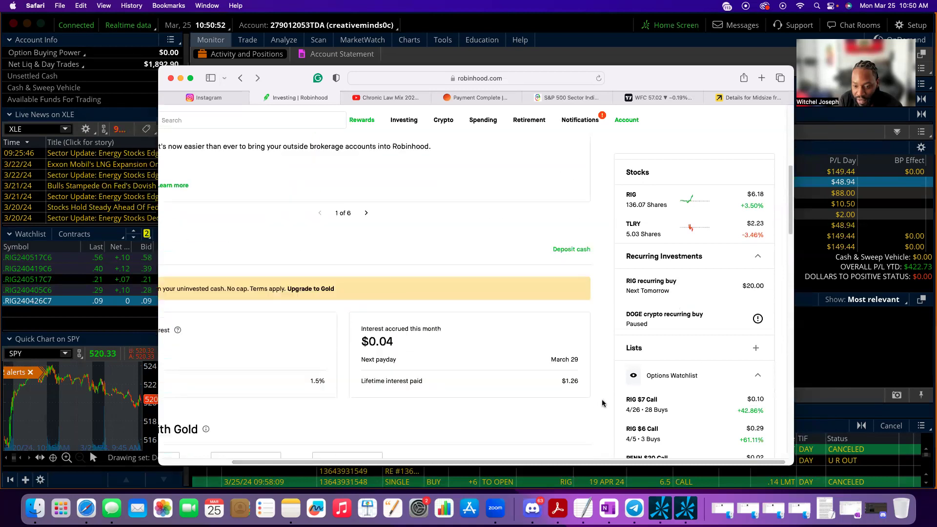
pyautogui.scroll(-2, 558, 403)
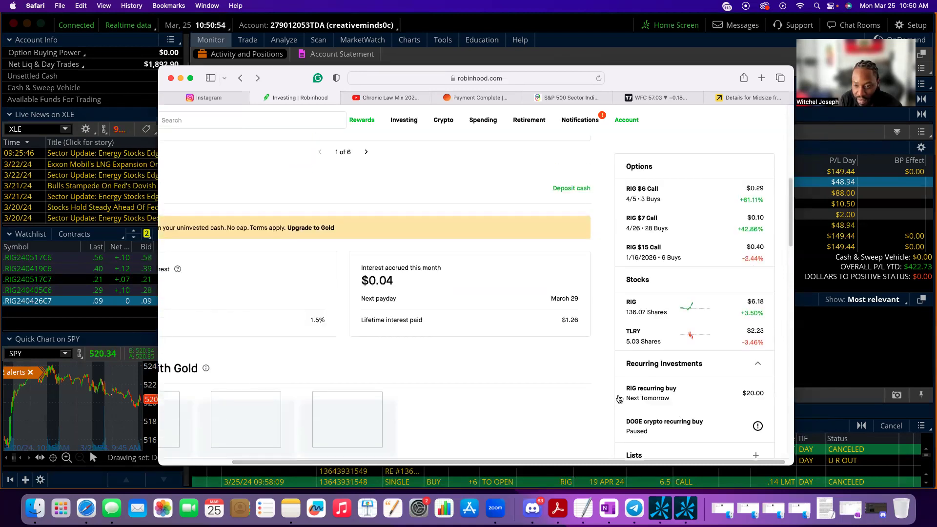
# Check the RIG stock page for the 136-share holding's value, average cost and total return
pyautogui.click(653, 306)
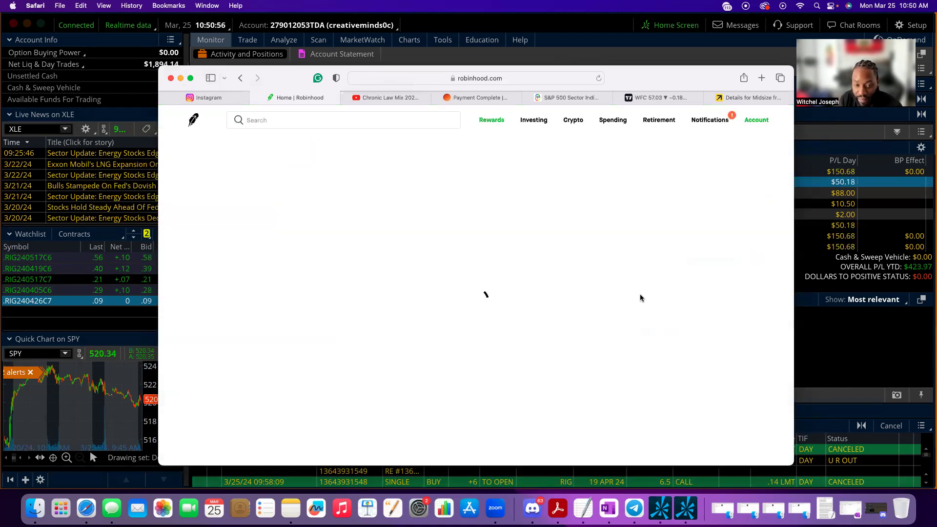
pyautogui.scroll(-1, 428, 322)
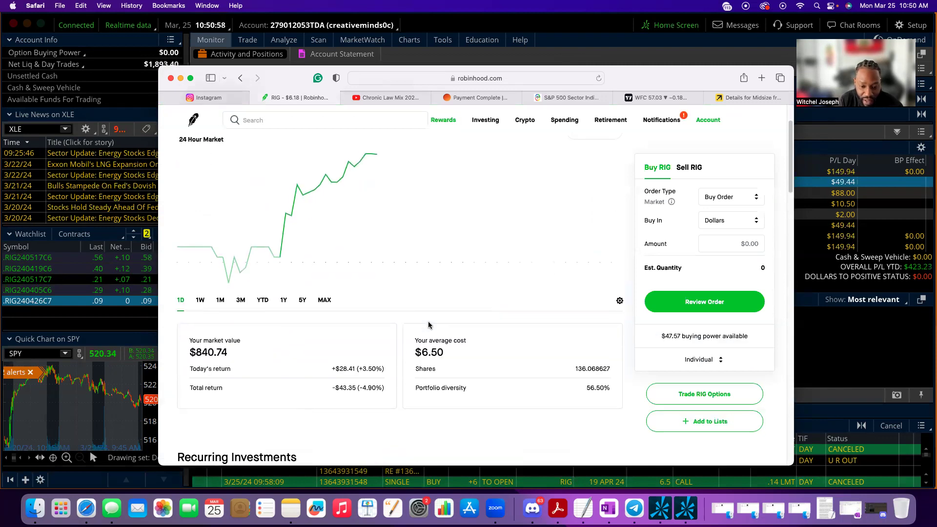
pyautogui.scroll(3, 439, 317)
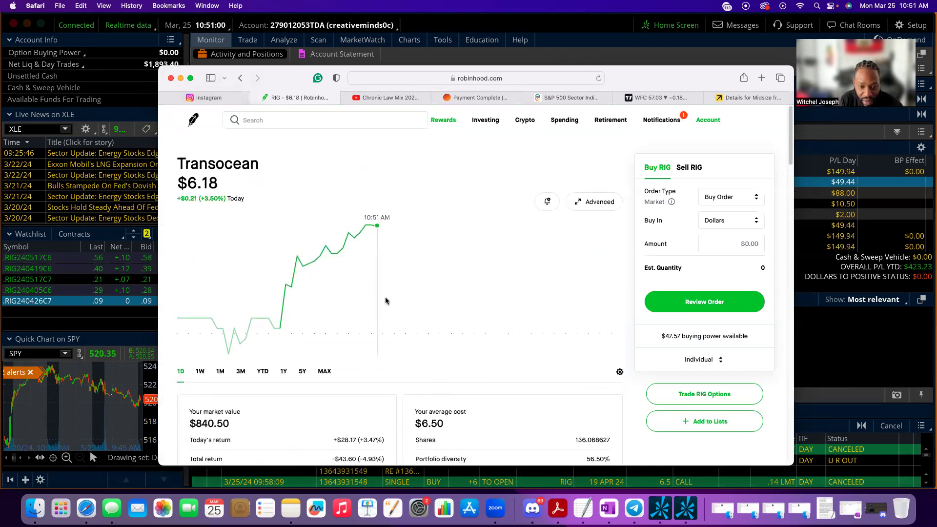
pyautogui.scroll(-1, 457, 307)
pyautogui.scroll(-2, 456, 307)
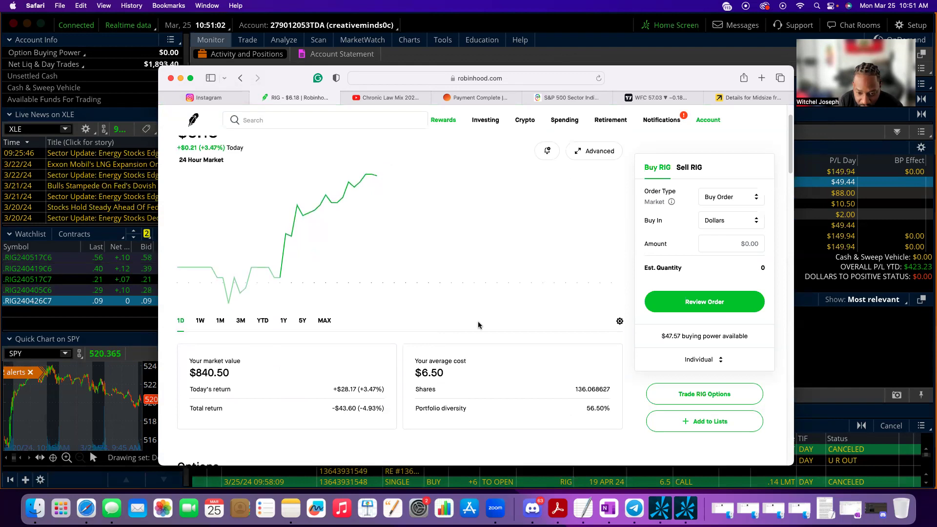
pyautogui.scroll(-3, 548, 402)
pyautogui.scroll(1, 545, 399)
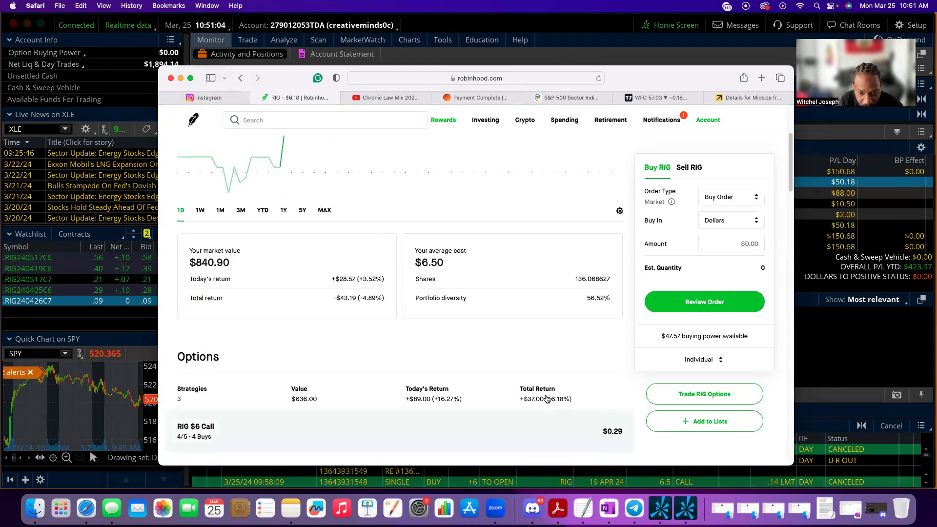
pyautogui.scroll(2, 545, 398)
pyautogui.scroll(3, 455, 385)
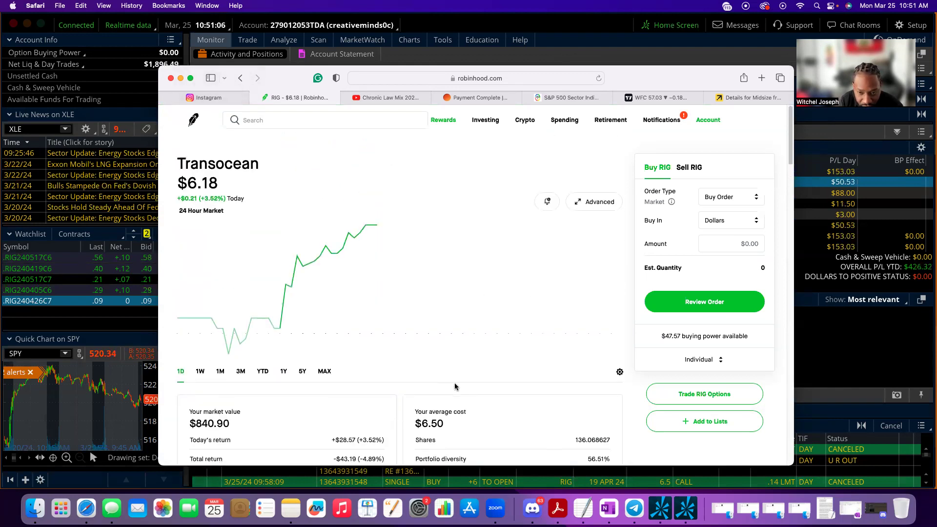
pyautogui.scroll(-5, 619, 336)
pyautogui.scroll(-5, 621, 339)
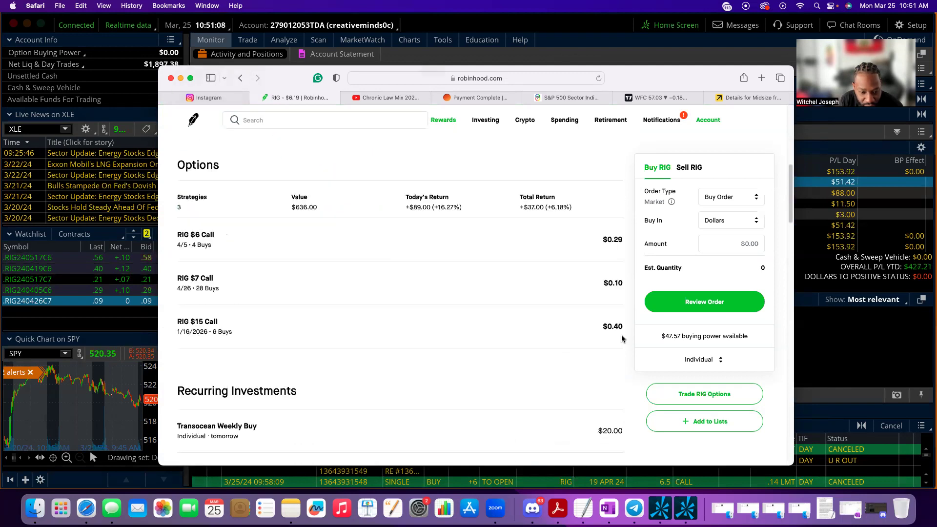
pyautogui.scroll(-5, 490, 361)
pyautogui.scroll(-3, 490, 361)
pyautogui.scroll(-4, 489, 361)
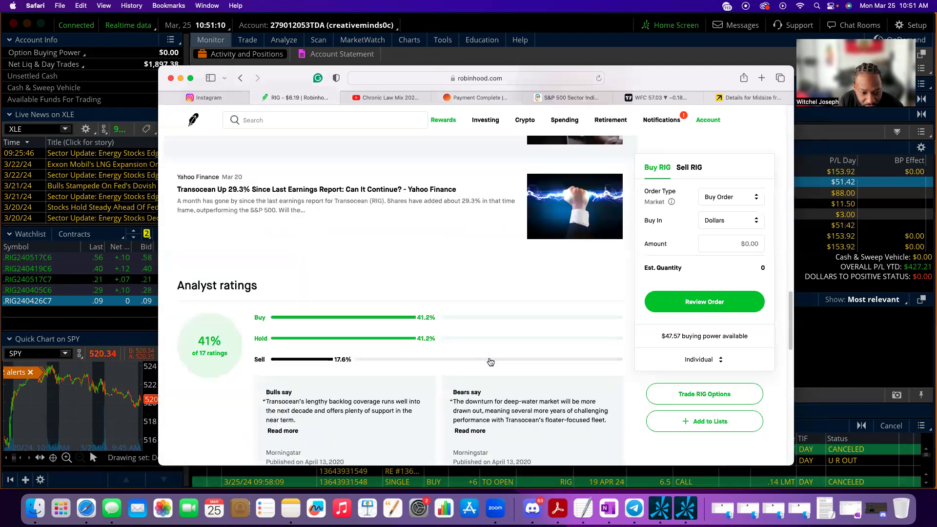
pyautogui.scroll(10, 491, 361)
pyautogui.scroll(2, 491, 361)
pyautogui.scroll(-1, 491, 361)
pyautogui.scroll(3, 491, 362)
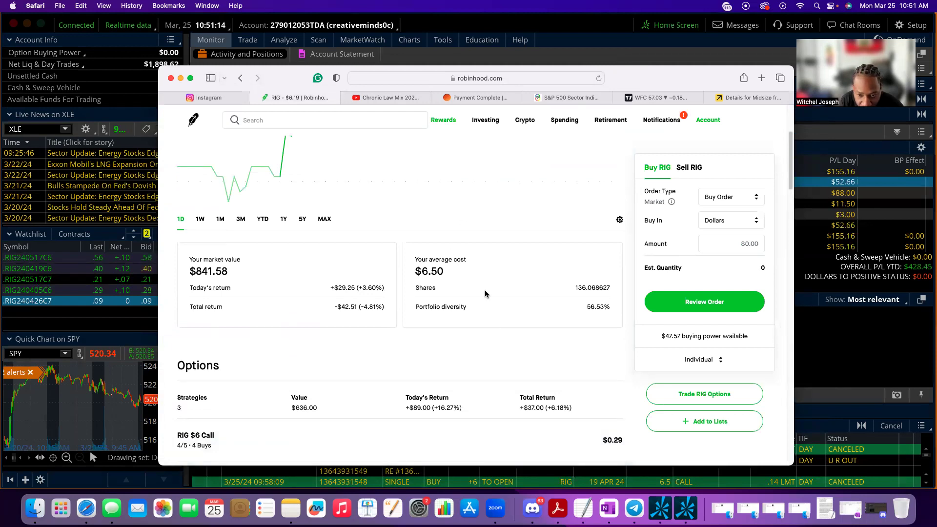
pyautogui.moveTo(606, 287); pyautogui.dragTo(614, 297)
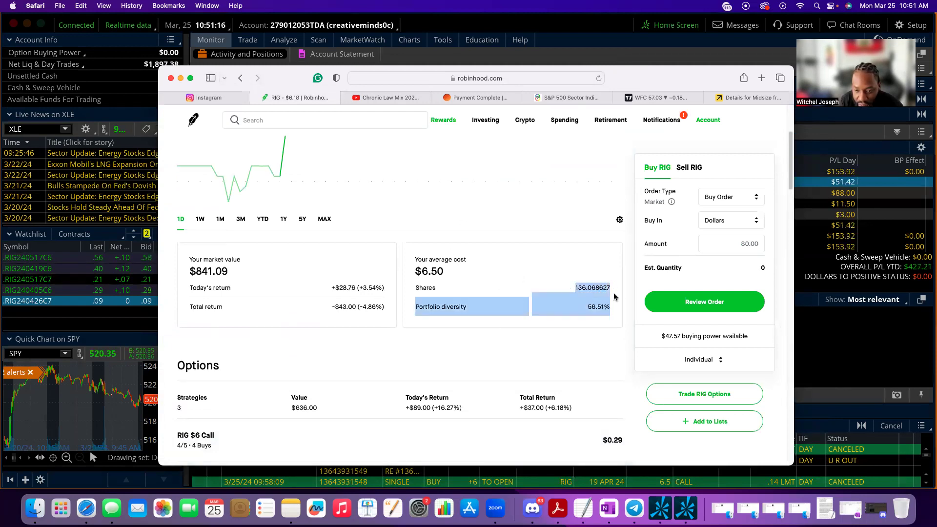
pyautogui.click(589, 370)
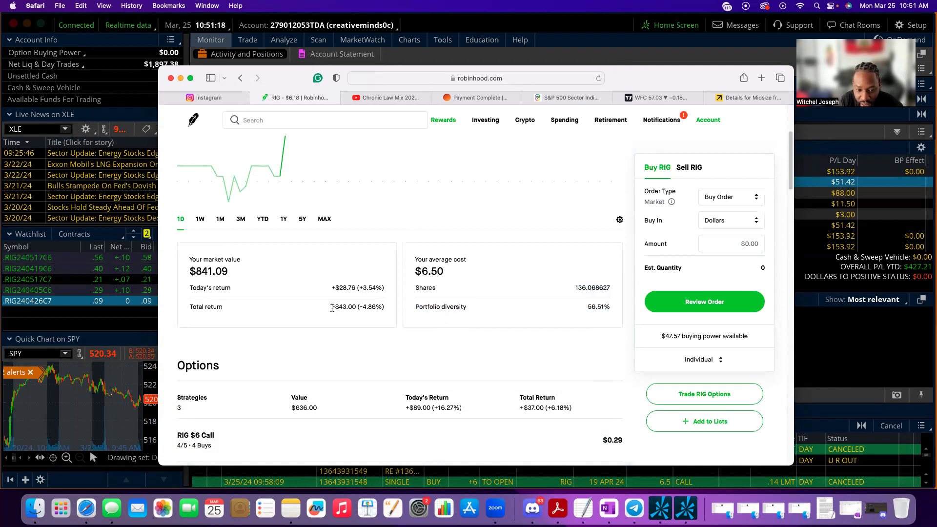
pyautogui.moveTo(332, 307); pyautogui.dragTo(382, 308)
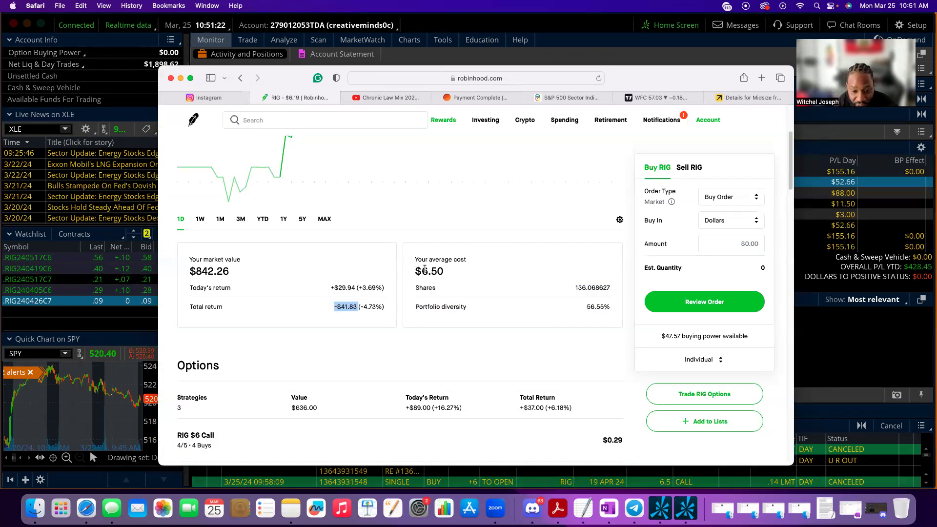
pyautogui.moveTo(452, 270); pyautogui.dragTo(410, 270)
pyautogui.scroll(3, 437, 287)
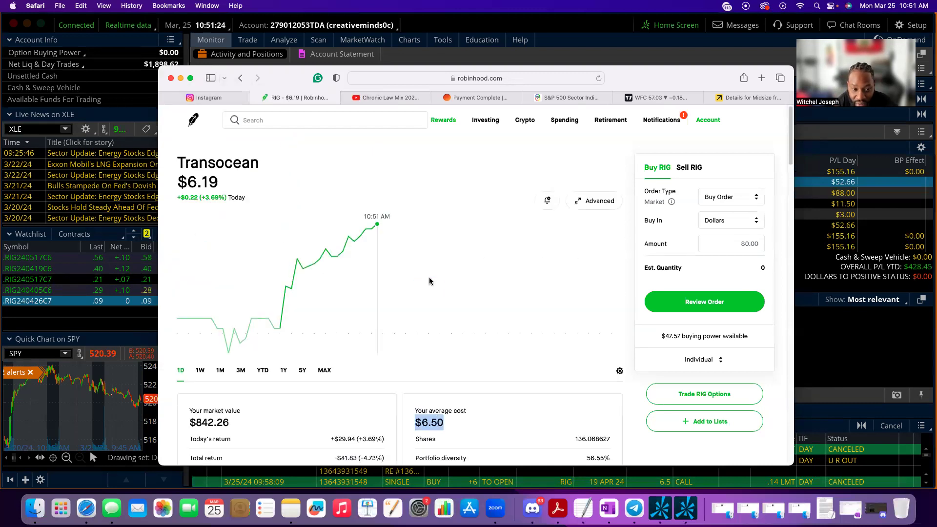
pyautogui.scroll(-3, 469, 316)
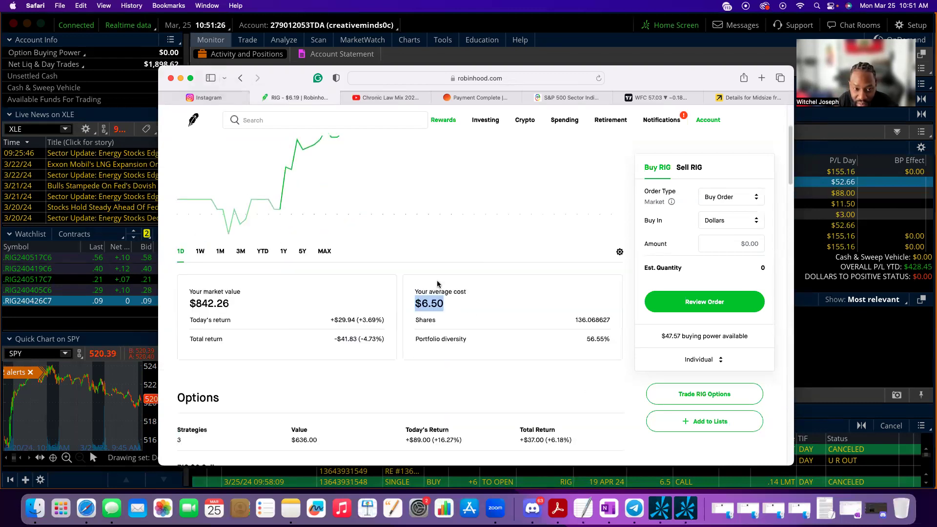
pyautogui.scroll(1, 437, 284)
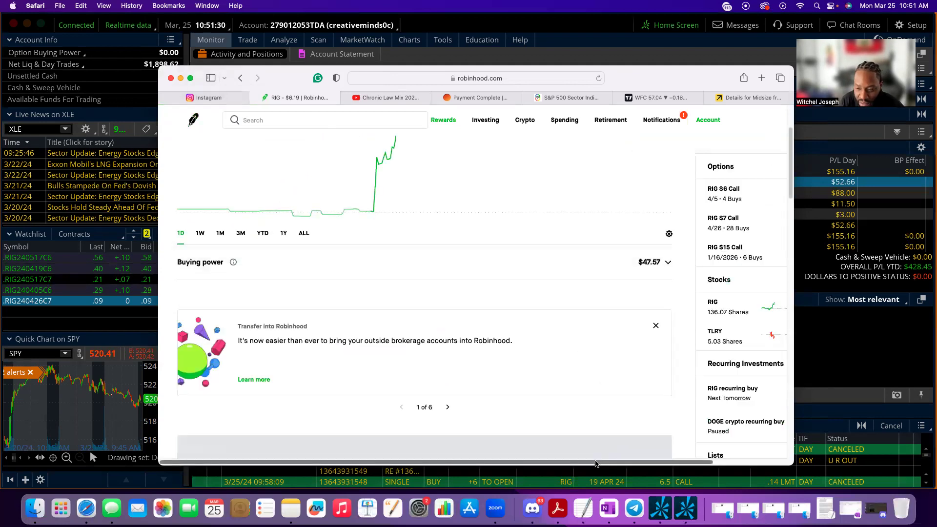
pyautogui.hscroll(2, 600, 464)
pyautogui.scroll(-5, 611, 465)
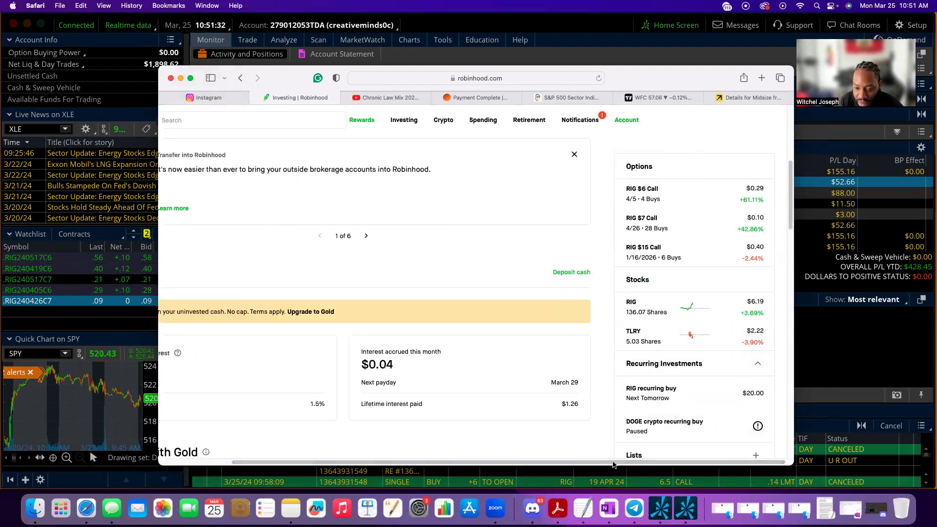
pyautogui.moveTo(613, 464); pyautogui.dragTo(458, 457)
pyautogui.hscroll(-2, 485, 449)
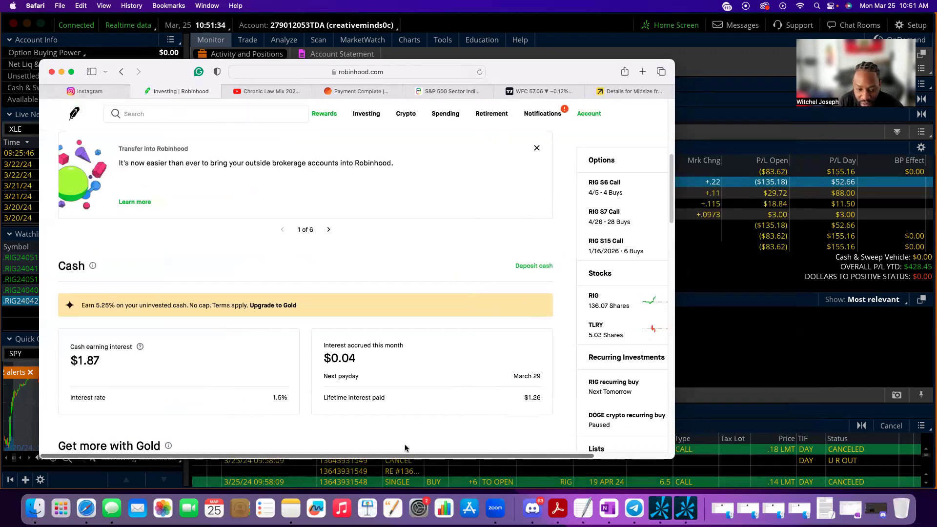
pyautogui.scroll(-5, 330, 359)
pyautogui.scroll(10, 417, 425)
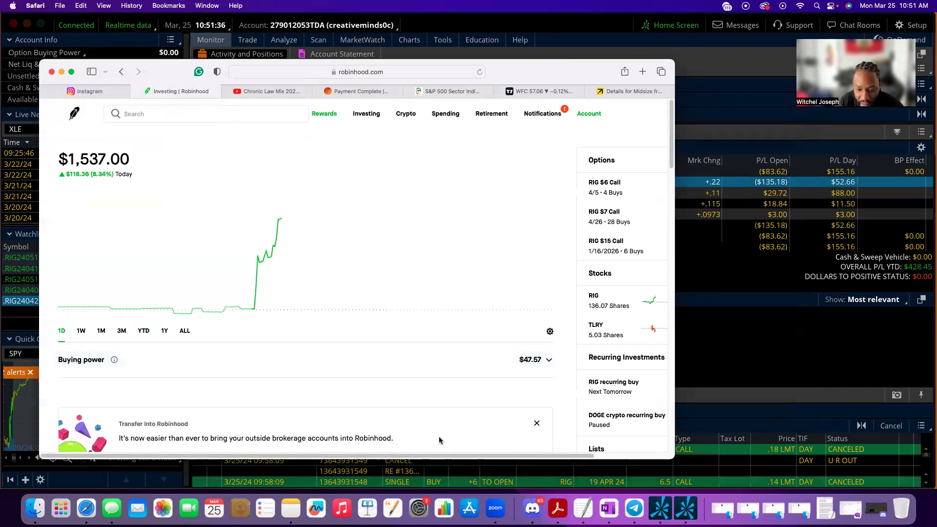
pyautogui.hscroll(3, 475, 455)
pyautogui.scroll(-1, 541, 406)
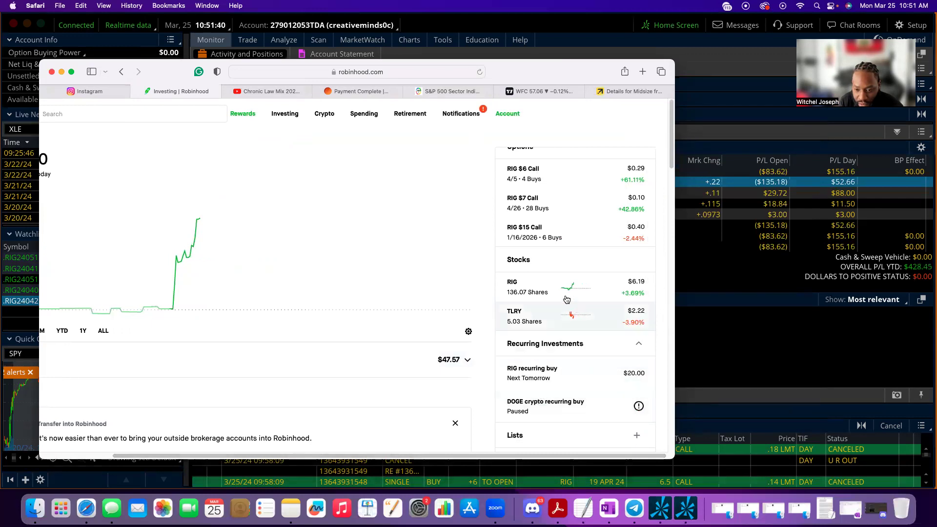
# Set the RIG buy form to buy by number of shares instead of dollars
pyautogui.click(498, 298)
pyautogui.scroll(-3, 332, 305)
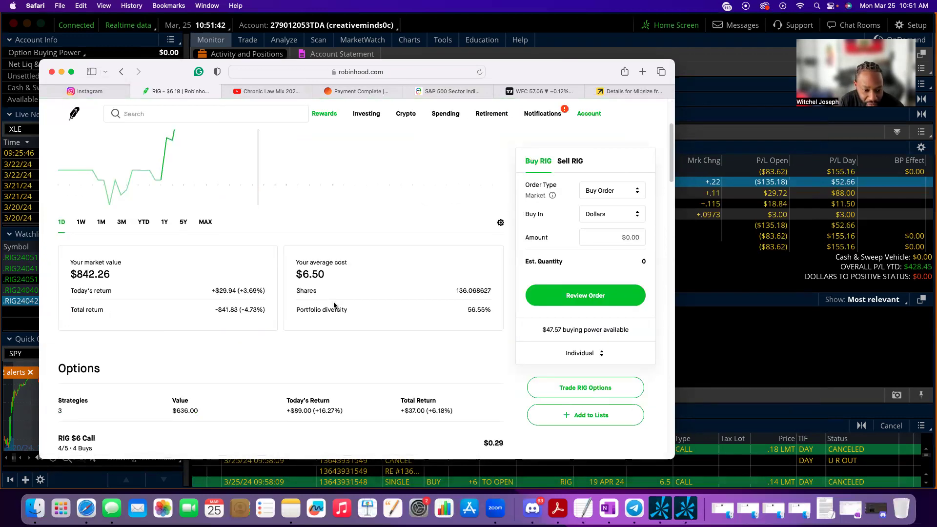
pyautogui.click(600, 216)
pyautogui.click(601, 255)
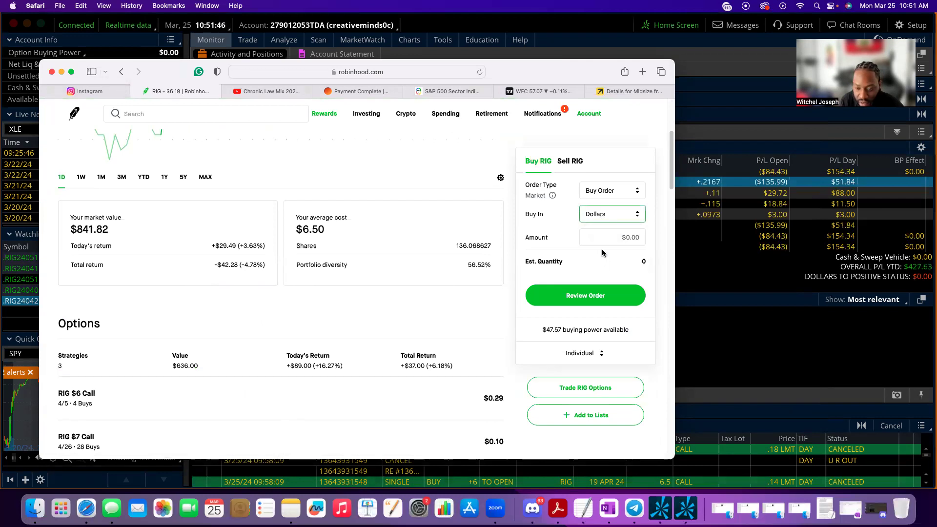
pyautogui.click(608, 216)
pyautogui.click(603, 235)
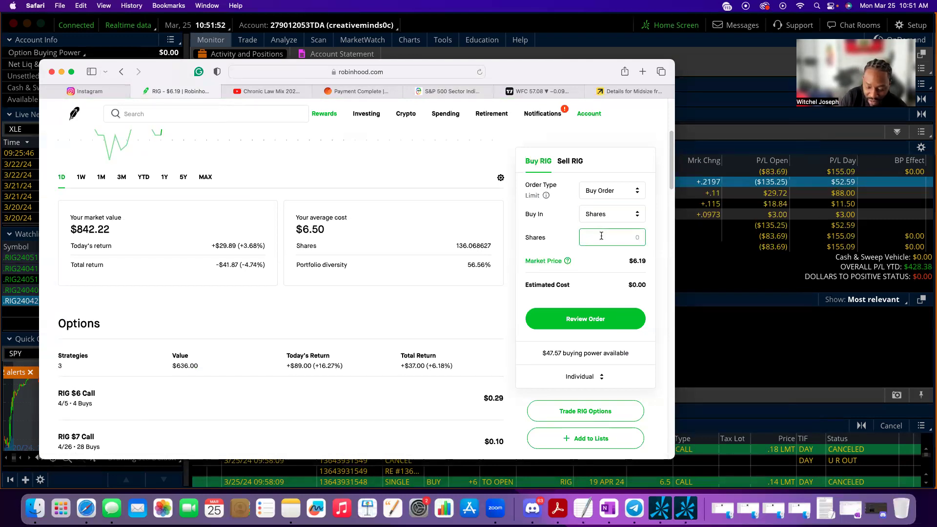
pyautogui.write('6')
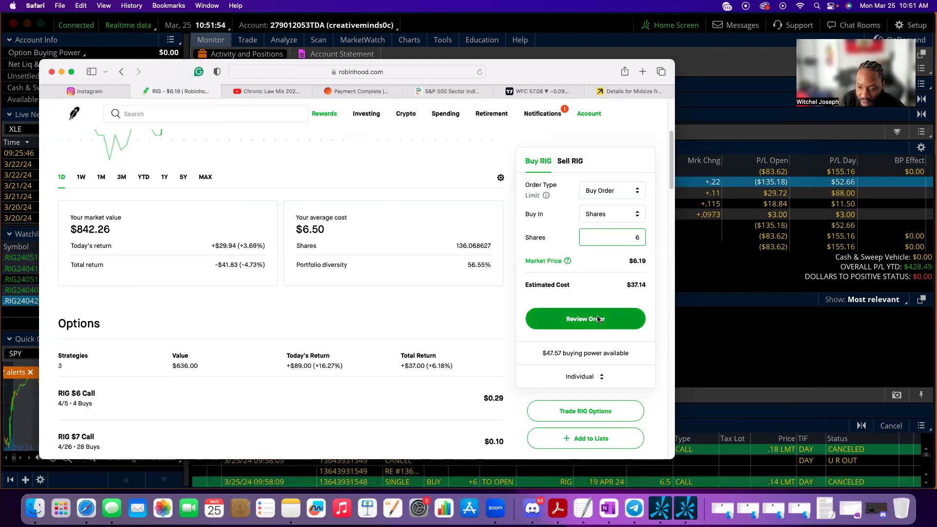
# Review and submit the 6-share RIG buy, then check the new $6.48 average cost
pyautogui.click(598, 320)
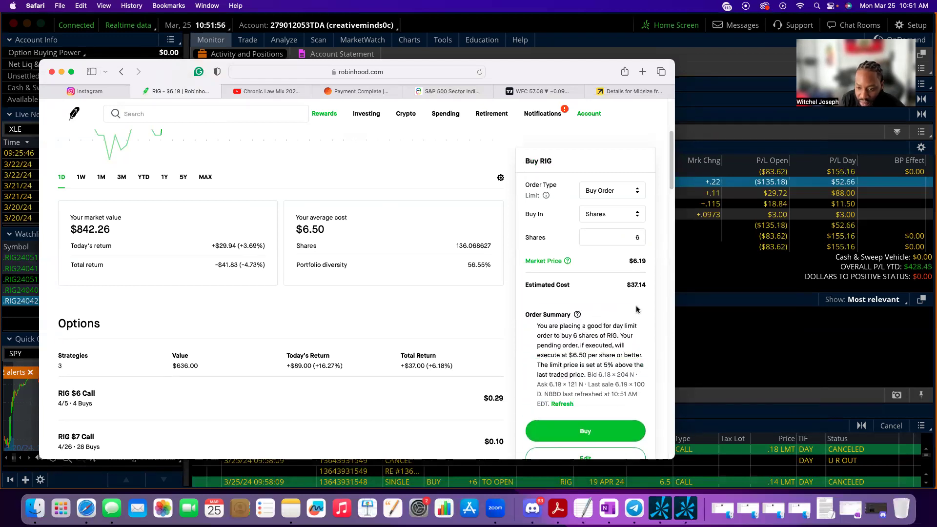
pyautogui.click(595, 432)
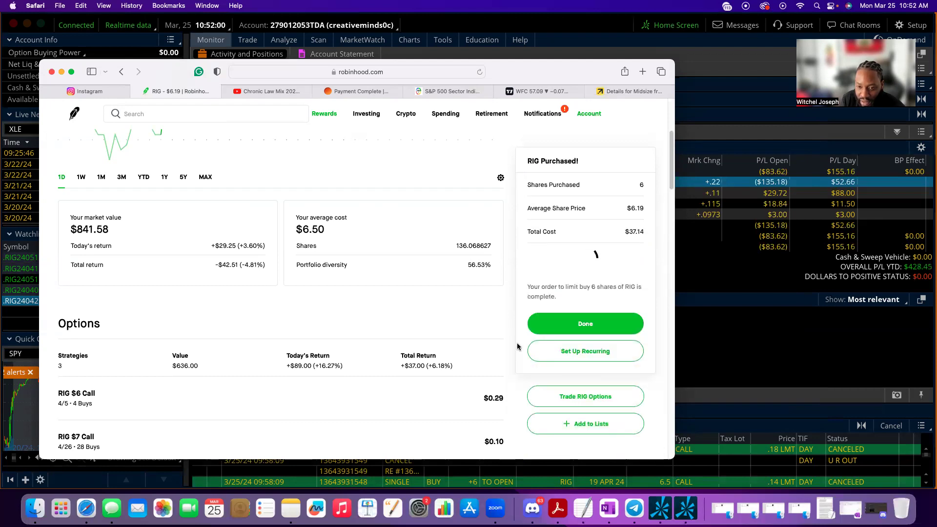
pyautogui.scroll(3, 478, 343)
pyautogui.scroll(-3, 478, 343)
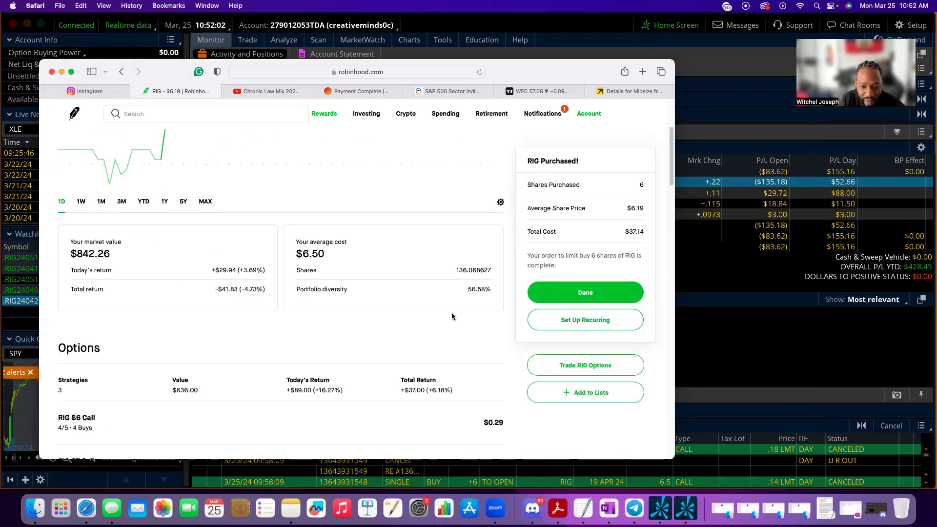
pyautogui.doubleClick(316, 254)
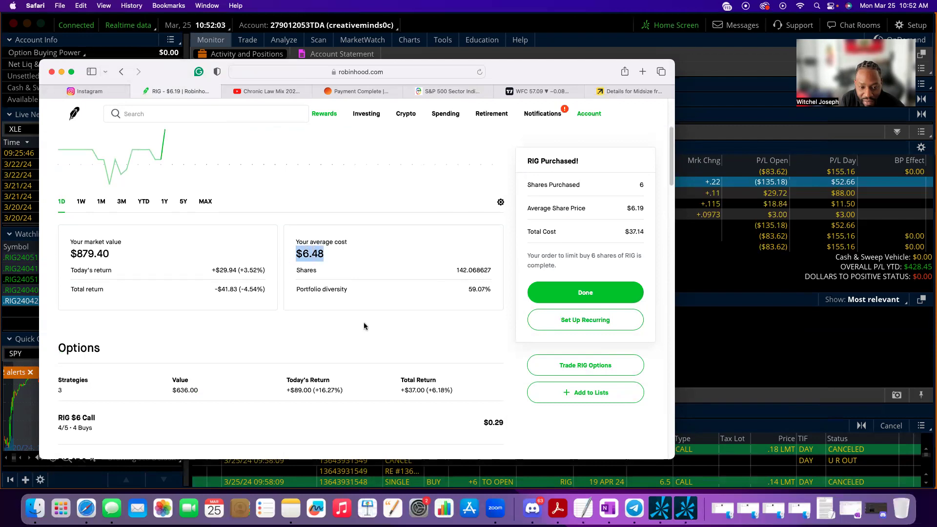
pyautogui.click(416, 345)
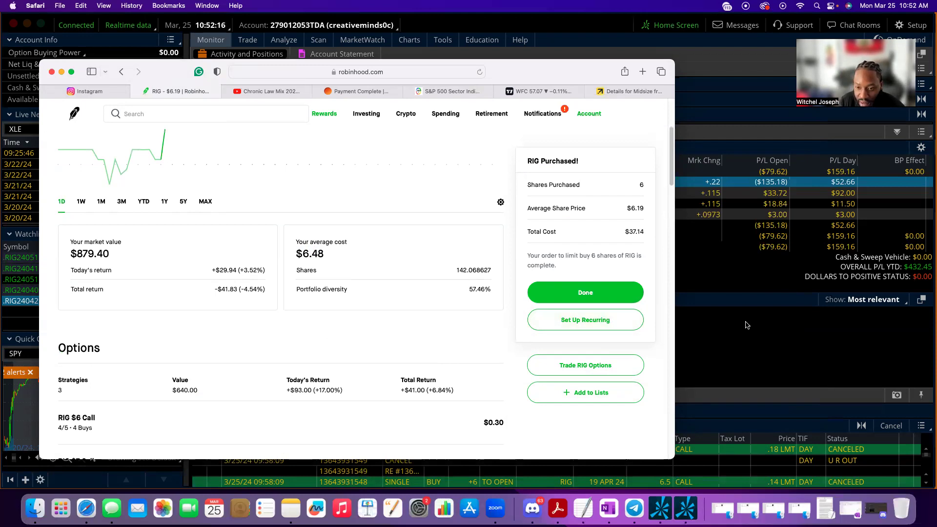
# Show the RIG chart in TradingView with the window filling the screen
pyautogui.click(545, 91)
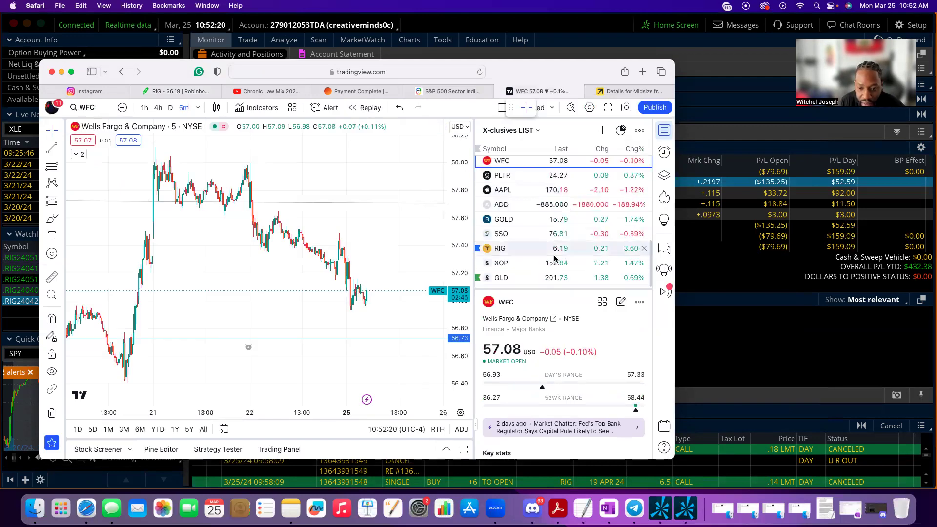
pyautogui.click(547, 252)
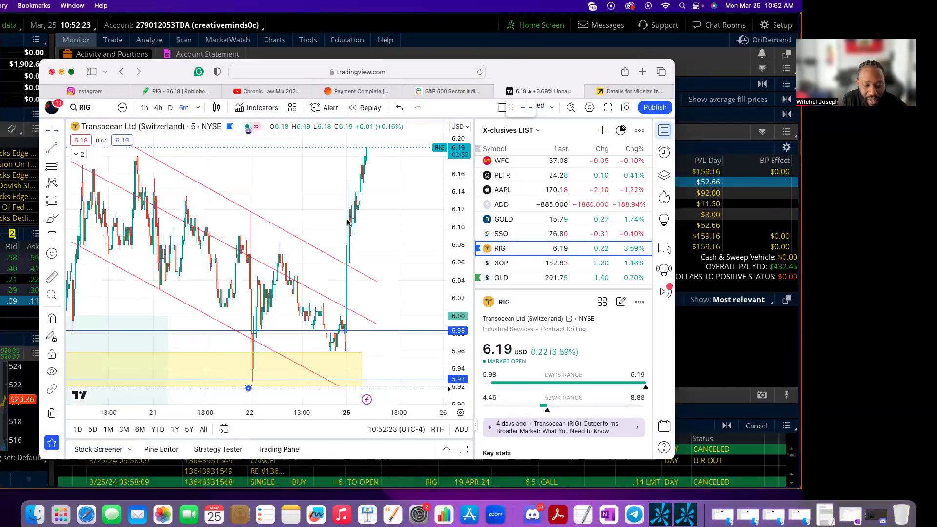
pyautogui.click(71, 71)
pyautogui.scroll(3, 498, 267)
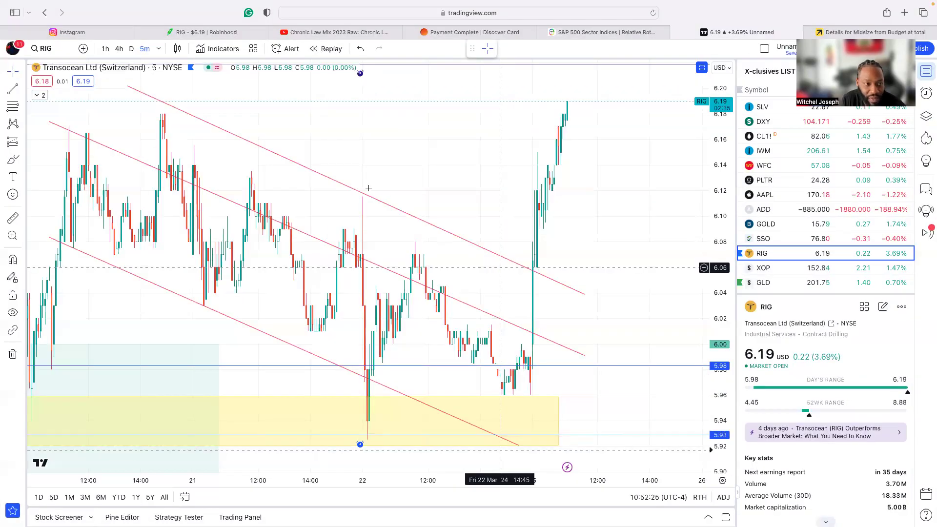
pyautogui.scroll(-2, 347, 219)
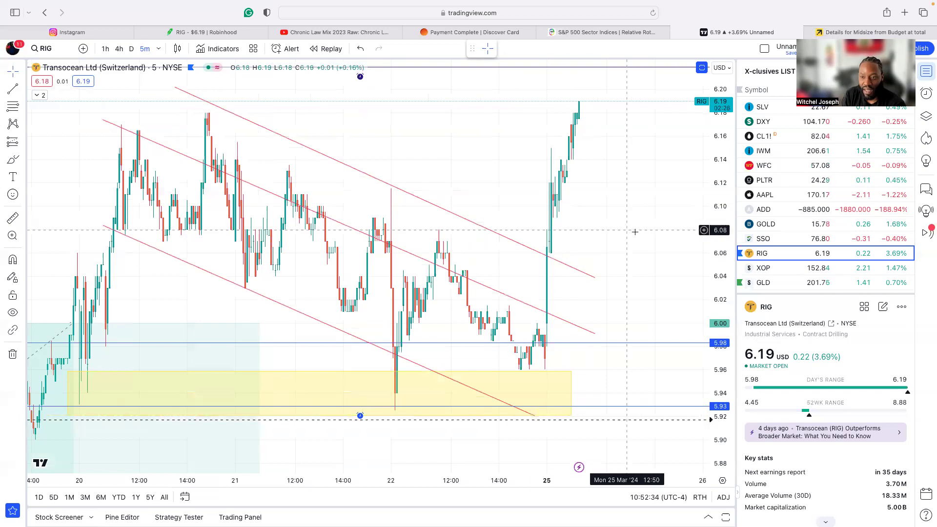
# Frame the recent RIG candles and place the horizontal alert line at 6.22
pyautogui.moveTo(653, 253); pyautogui.dragTo(648, 318)
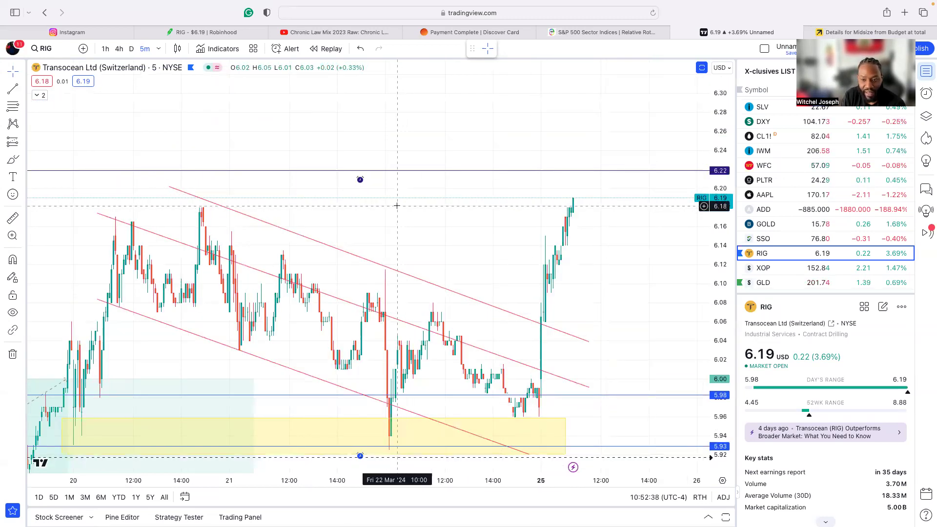
pyautogui.scroll(-1, 397, 207)
pyautogui.scroll(-1, 397, 198)
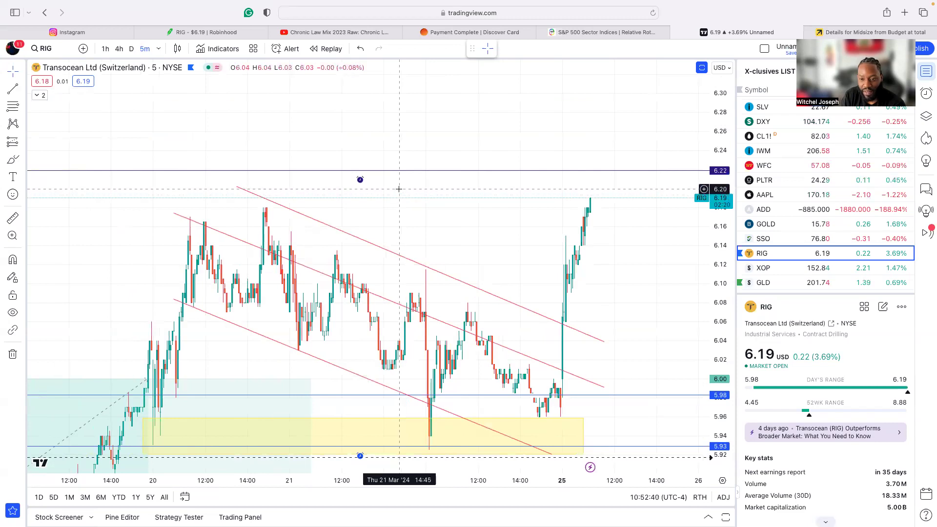
pyautogui.scroll(-1, 399, 188)
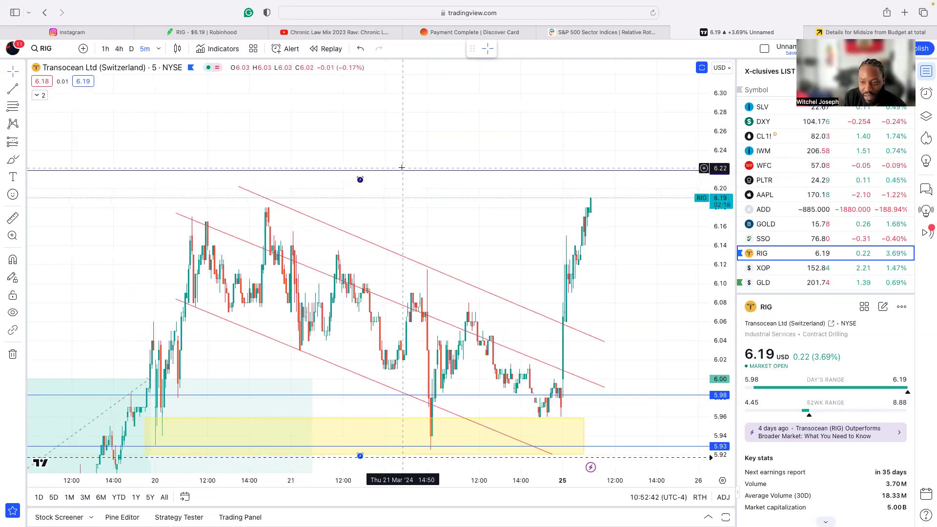
pyautogui.scroll(1, 402, 173)
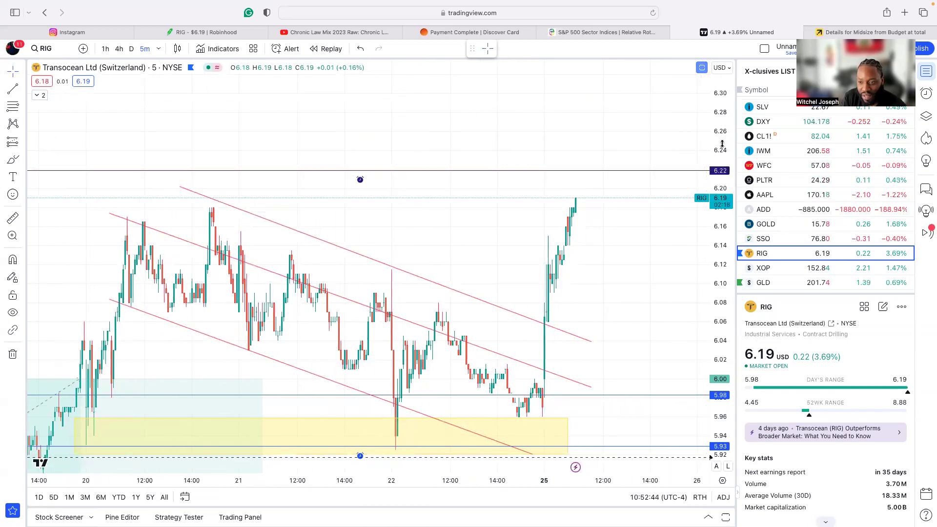
pyautogui.moveTo(723, 144); pyautogui.dragTo(721, 177)
pyautogui.moveTo(655, 180); pyautogui.dragTo(651, 194)
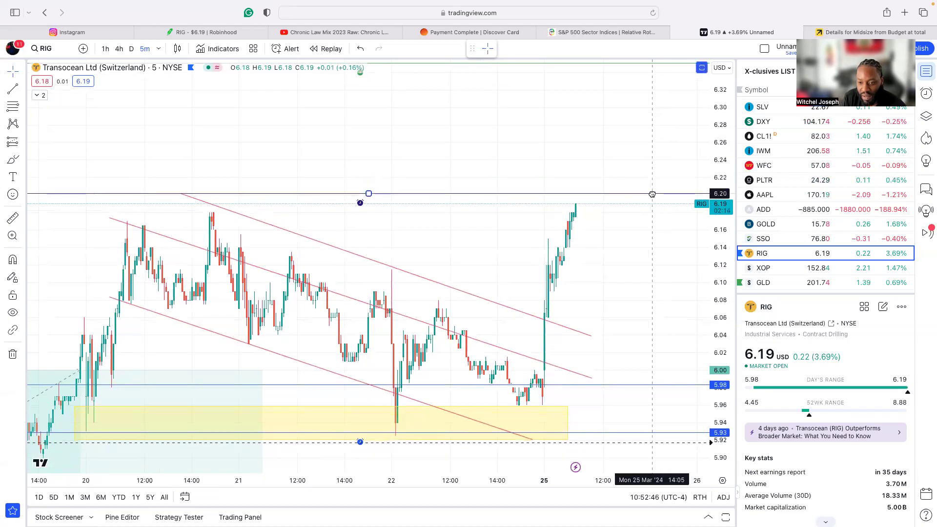
pyautogui.moveTo(634, 112); pyautogui.dragTo(668, 175)
pyautogui.scroll(-5, 668, 175)
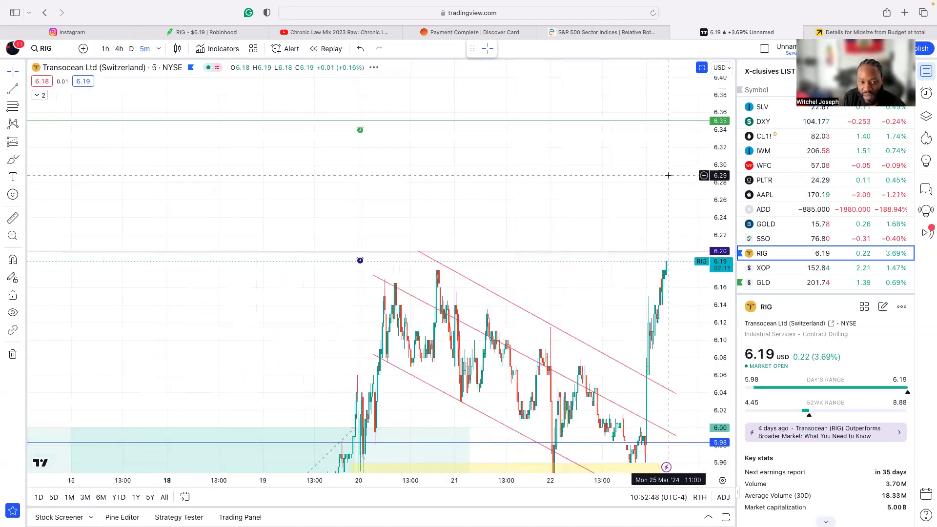
pyautogui.scroll(-2, 668, 175)
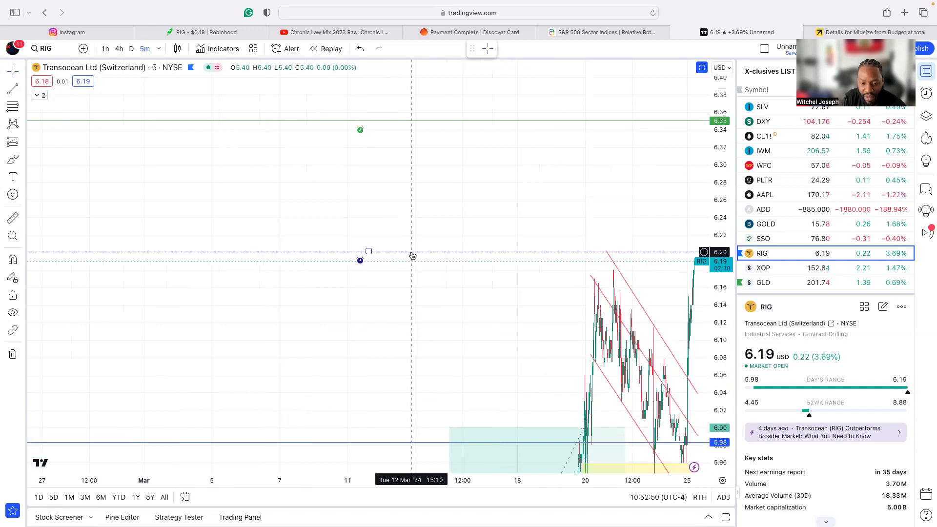
pyautogui.moveTo(412, 251); pyautogui.dragTo(419, 233)
pyautogui.scroll(-2, 151, 268)
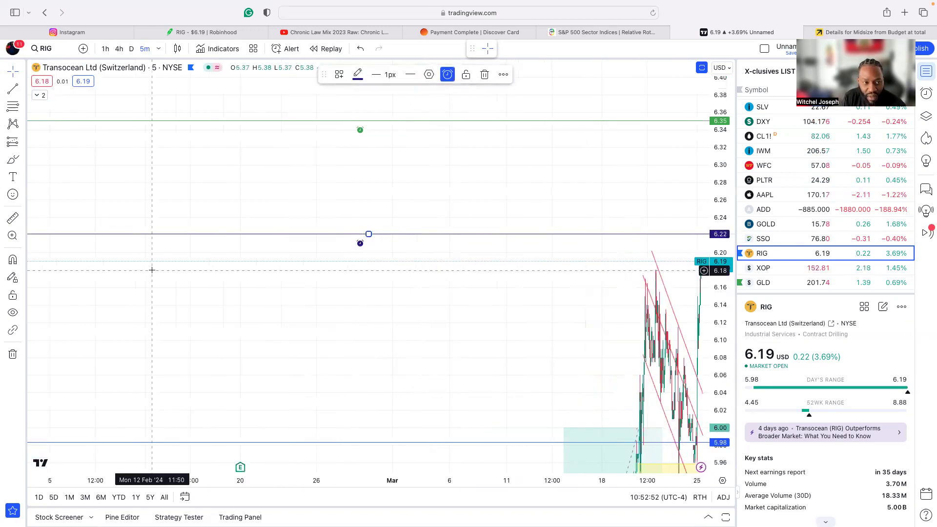
# Switch the RIG chart from hourly to daily candles
pyautogui.click(104, 48)
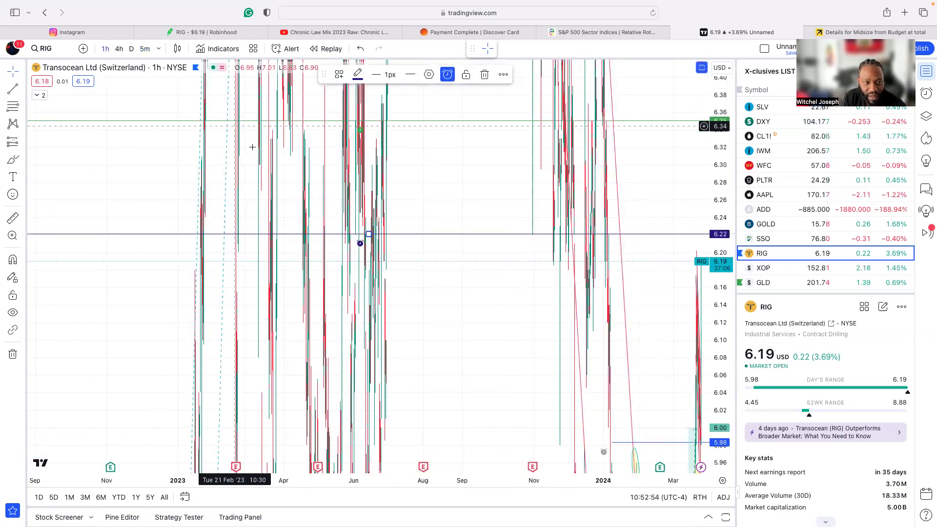
pyautogui.click(130, 48)
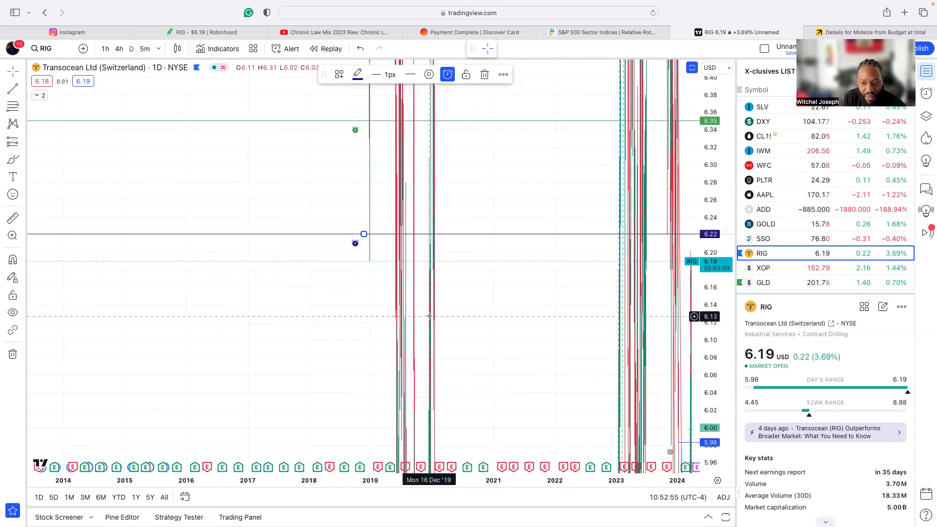
pyautogui.scroll(2, 429, 315)
pyautogui.scroll(2, 429, 315)
pyautogui.scroll(2, 428, 315)
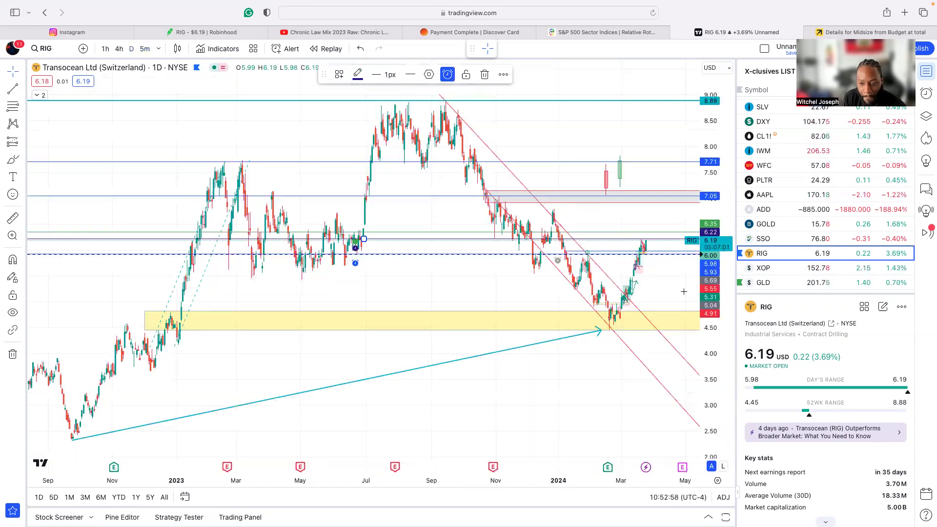
pyautogui.scroll(2, 594, 298)
pyautogui.scroll(2, 594, 298)
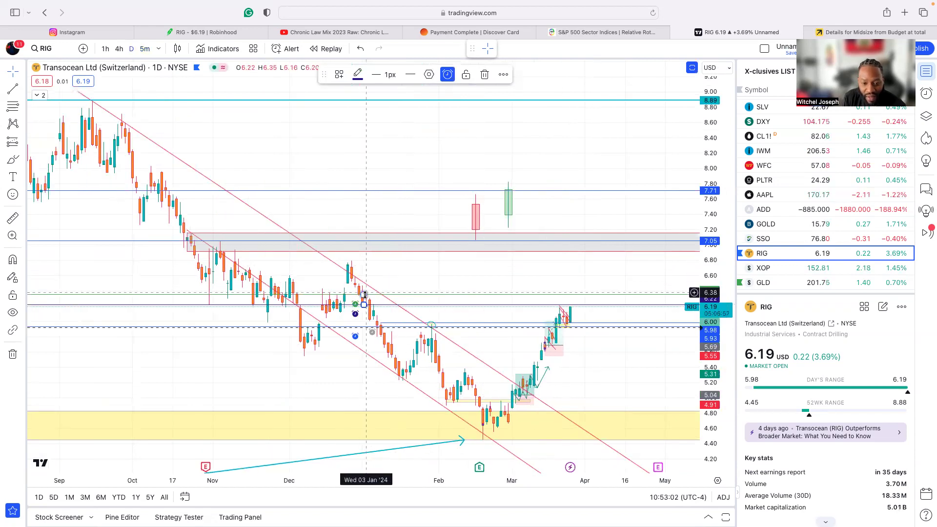
pyautogui.scroll(1, 367, 313)
pyautogui.scroll(1, 366, 313)
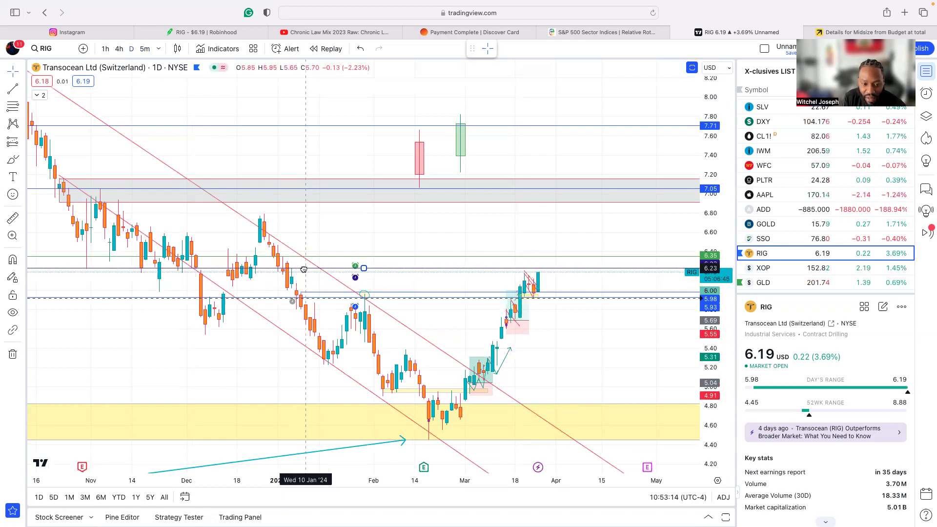
pyautogui.scroll(2, 303, 286)
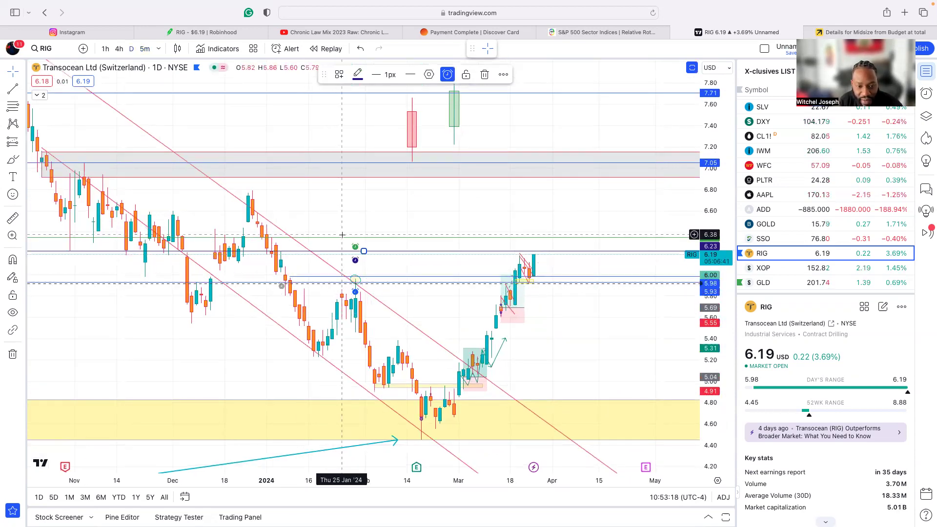
pyautogui.scroll(1, 340, 225)
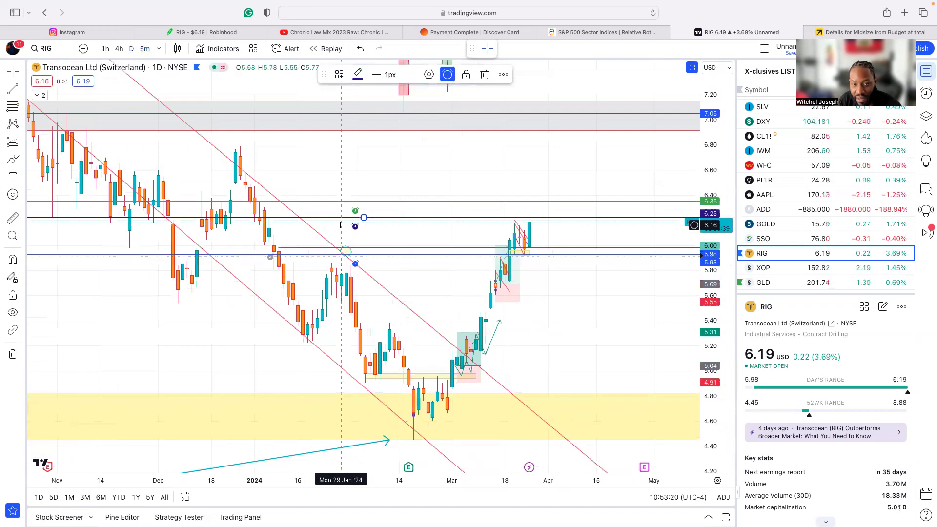
pyautogui.scroll(-1, 340, 224)
pyautogui.scroll(-1, 307, 173)
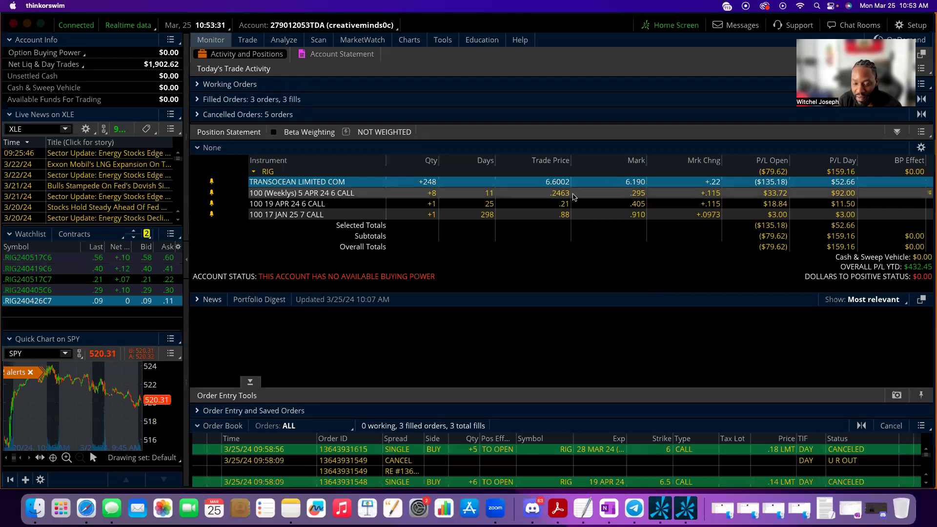
# Send a closing order from the 5 APR 24 6 CALL position: 2 contracts at a .40 limit
pyautogui.rightClick(573, 196)
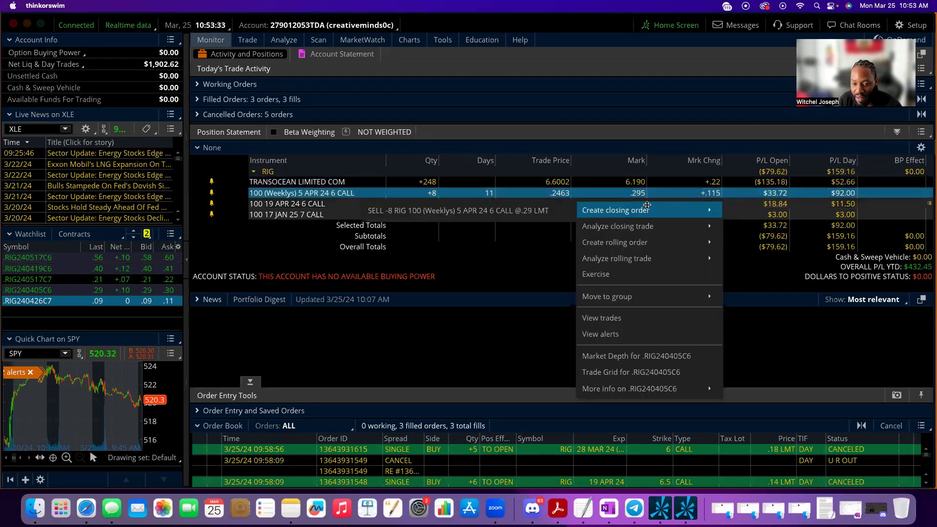
pyautogui.click(536, 216)
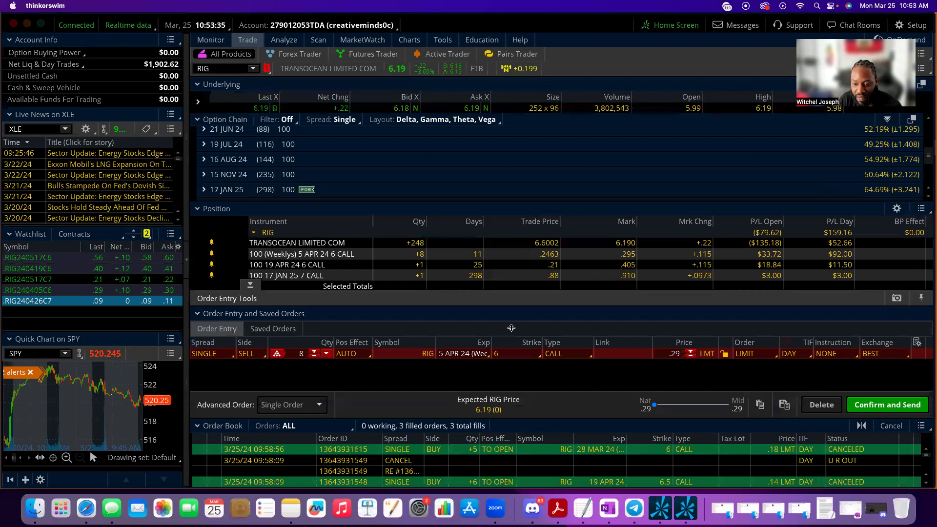
pyautogui.click(691, 349)
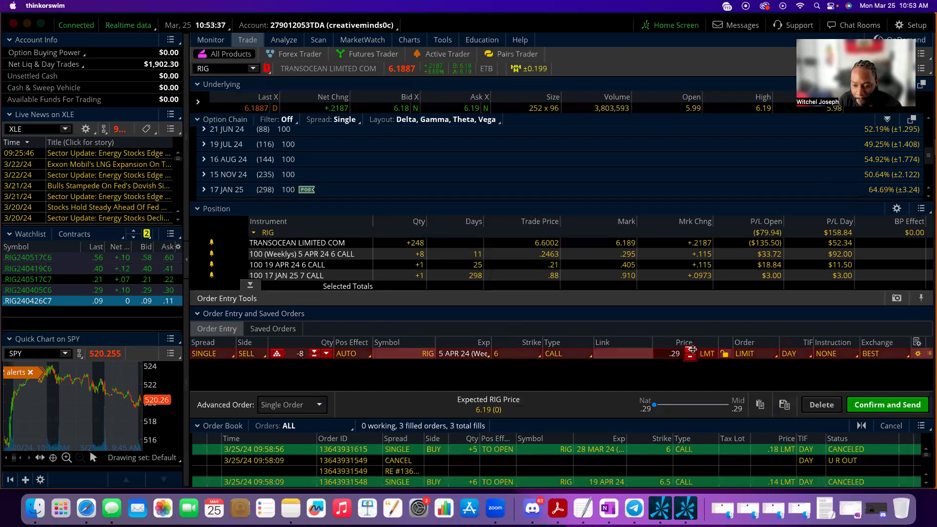
pyautogui.click(691, 350)
pyautogui.click(691, 350)
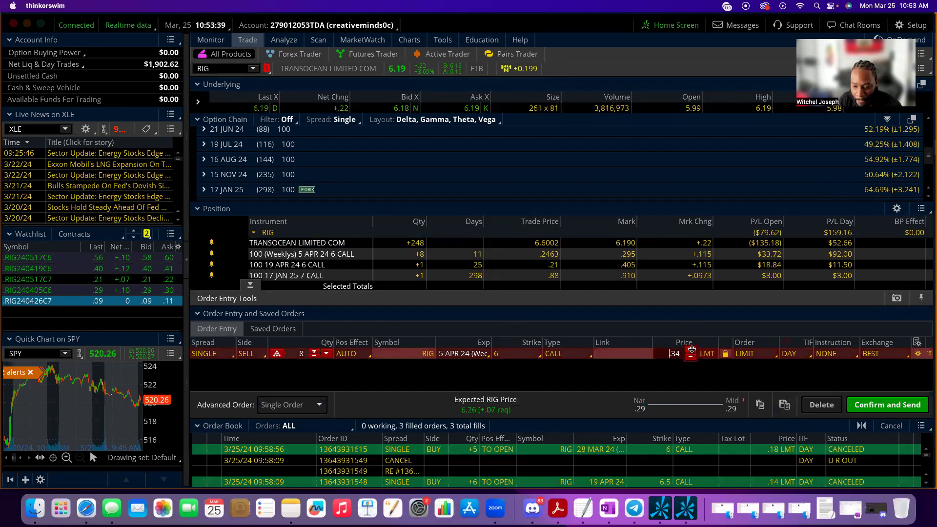
pyautogui.click(691, 351)
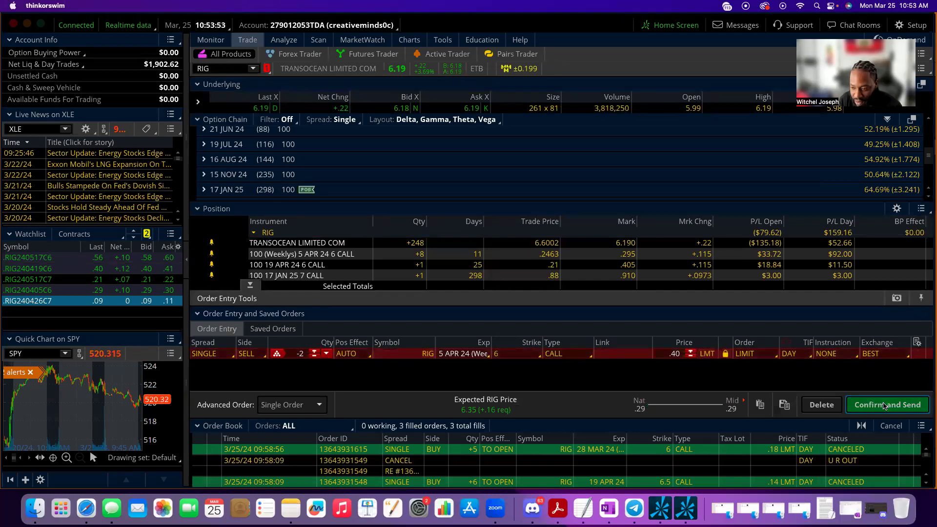
pyautogui.click(884, 405)
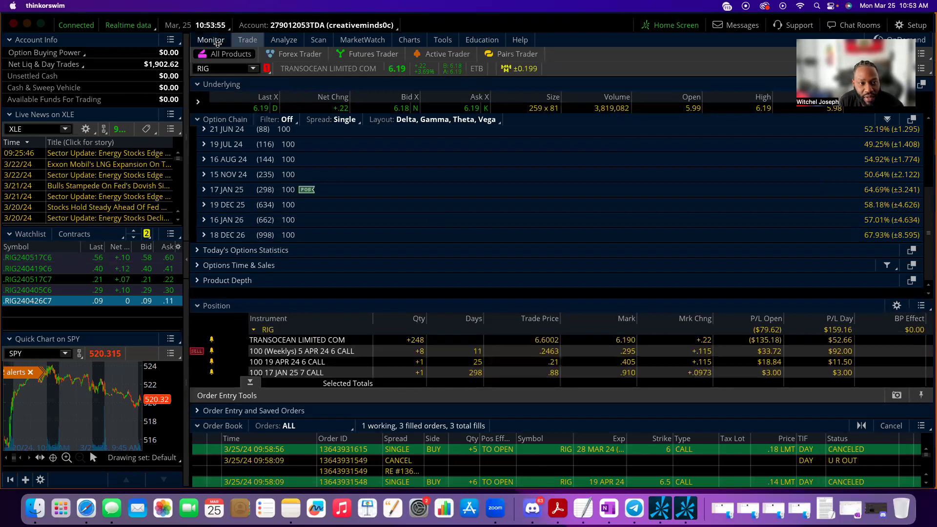
# Show the working RIG sell order and start a closing order on the weekly 6 call
pyautogui.click(217, 43)
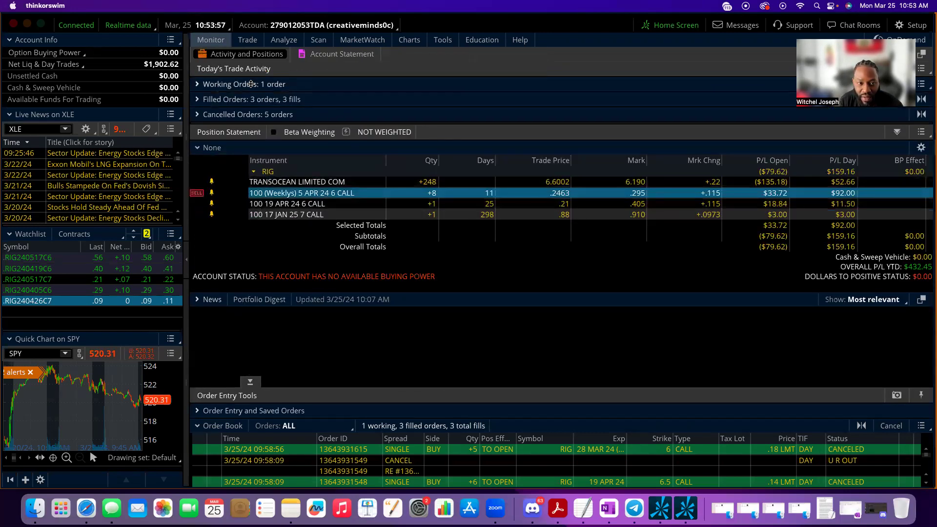
pyautogui.click(250, 84)
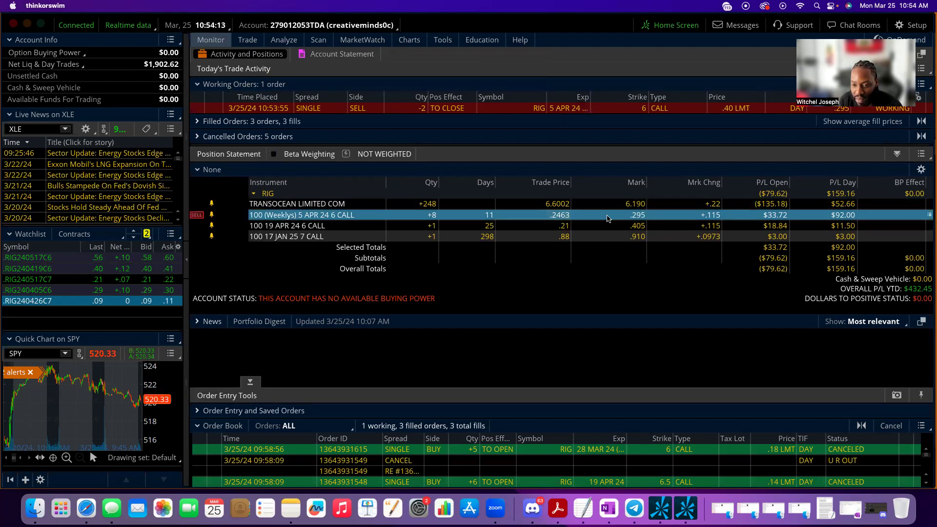
pyautogui.rightClick(622, 217)
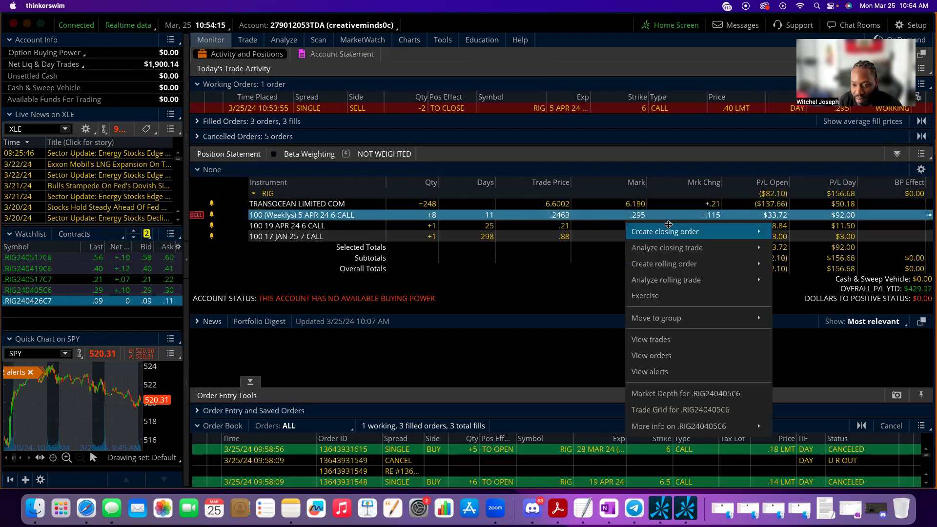
pyautogui.click(629, 230)
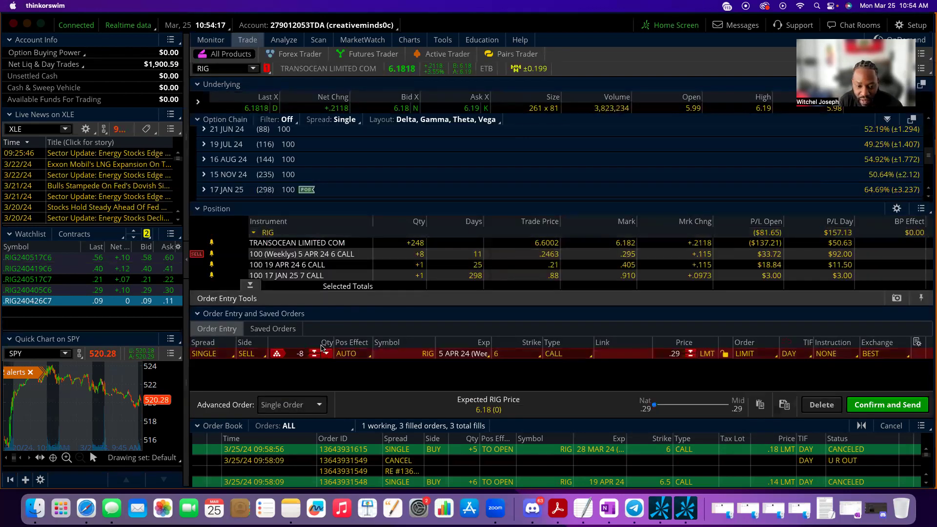
# Set the closing order to 1 contract at .35 and send it
pyautogui.click(311, 352)
pyautogui.click(312, 352)
pyautogui.click(311, 352)
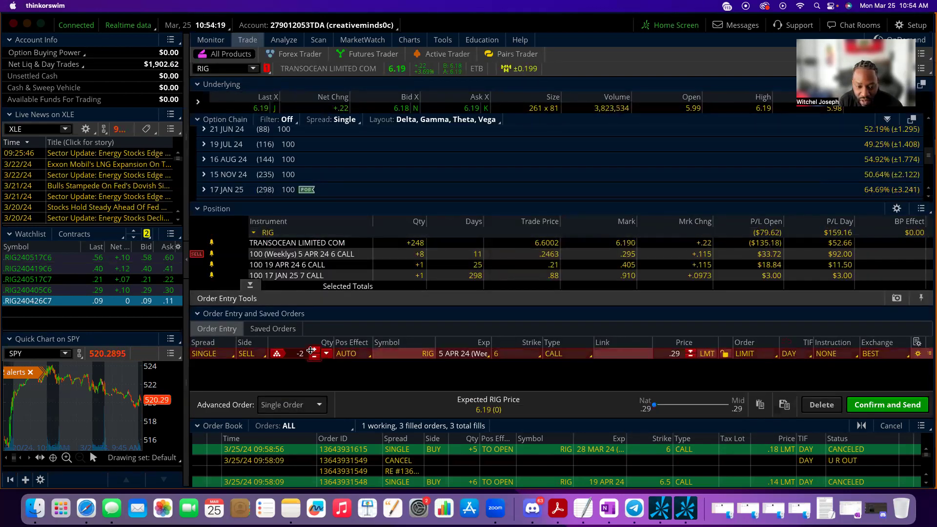
pyautogui.click(686, 349)
pyautogui.click(686, 351)
pyautogui.click(687, 351)
pyautogui.click(687, 350)
pyautogui.click(686, 350)
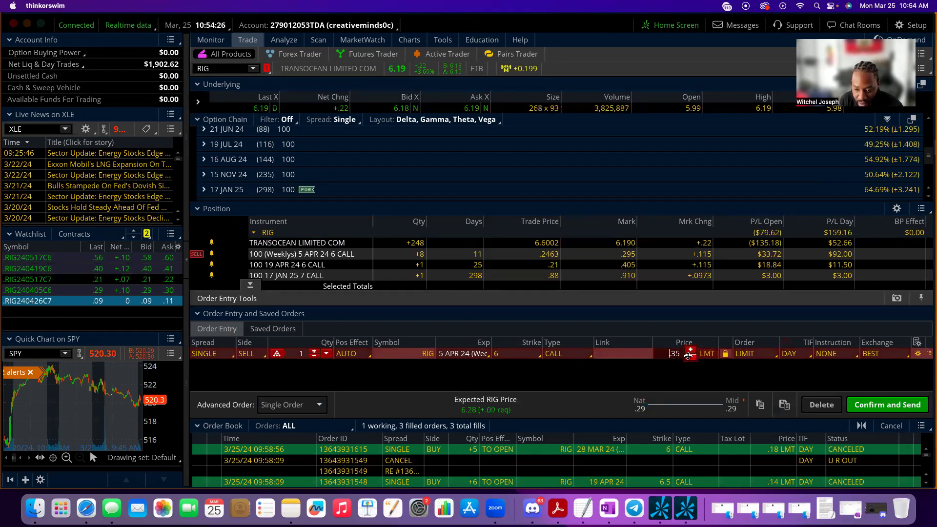
pyautogui.click(887, 404)
pyautogui.click(630, 393)
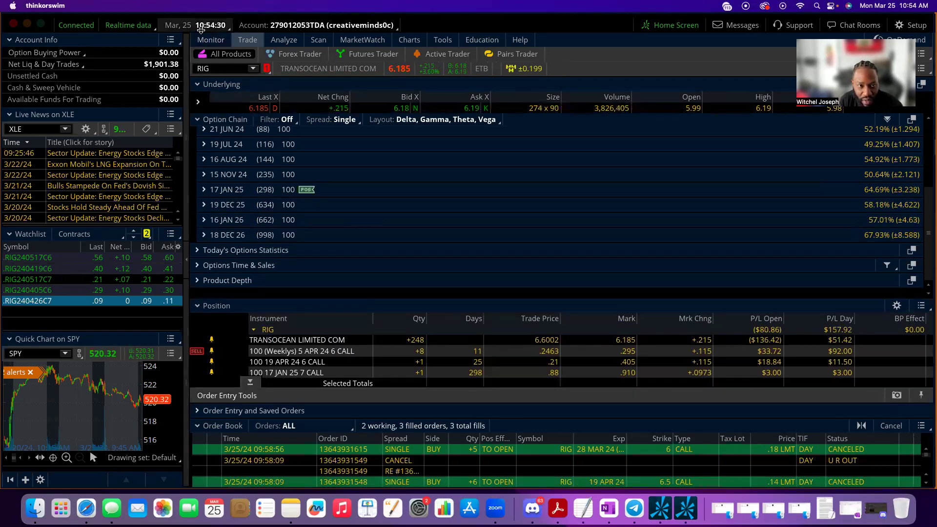
# Review the two working RIG sell orders, then switch to the Active Trader charts view
pyautogui.click(210, 40)
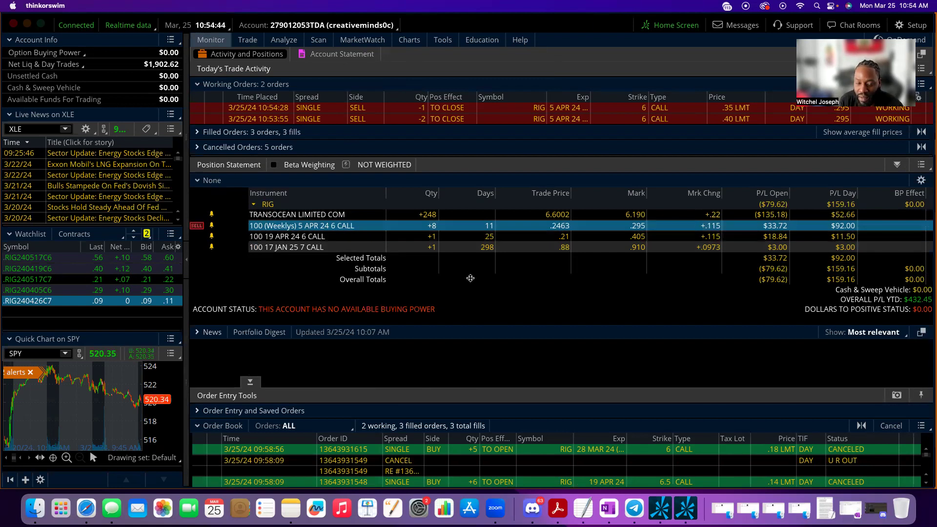
pyautogui.click(252, 40)
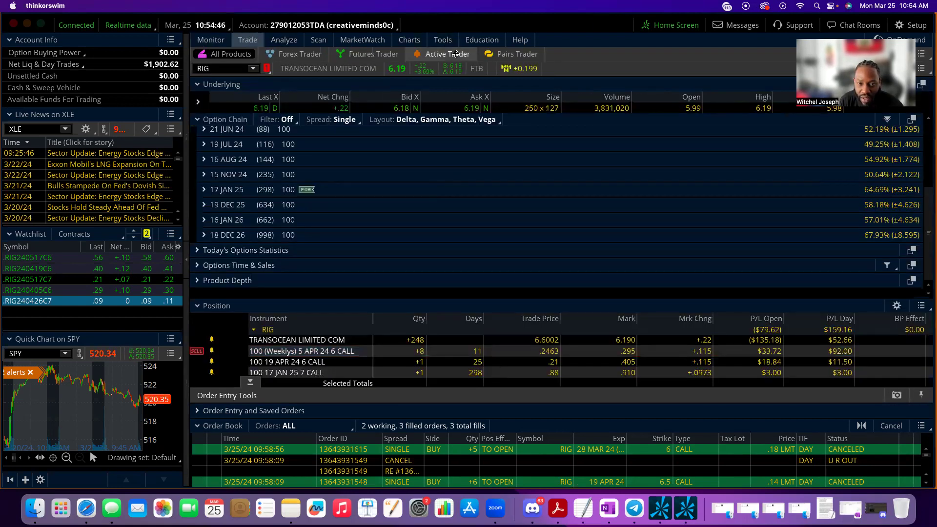
pyautogui.click(455, 54)
# Load RIG into the left Active Trader chart and recheck the working orders
pyautogui.click(238, 70)
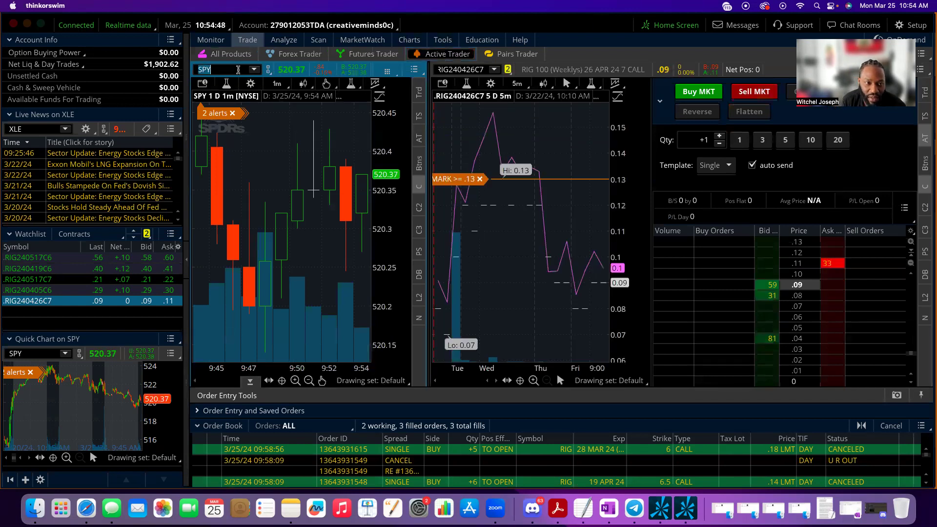
pyautogui.write('RIG')
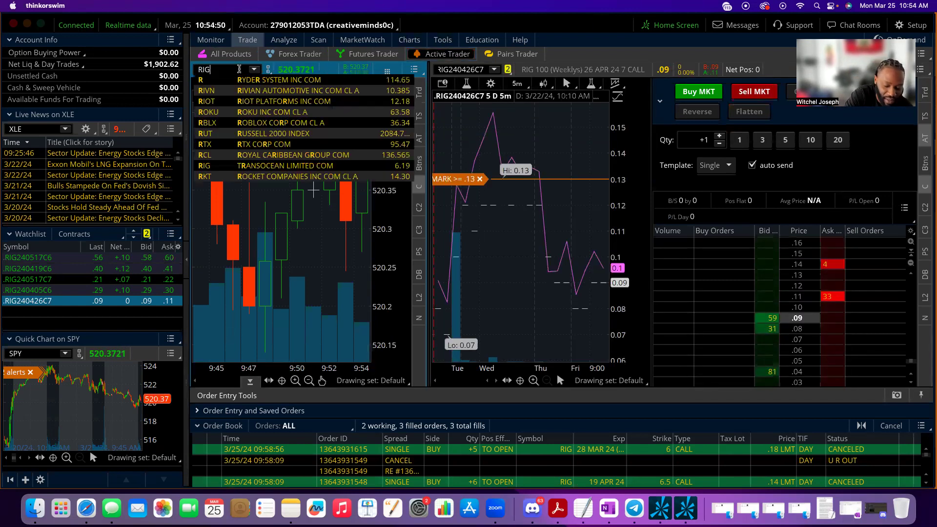
pyautogui.press('Return')
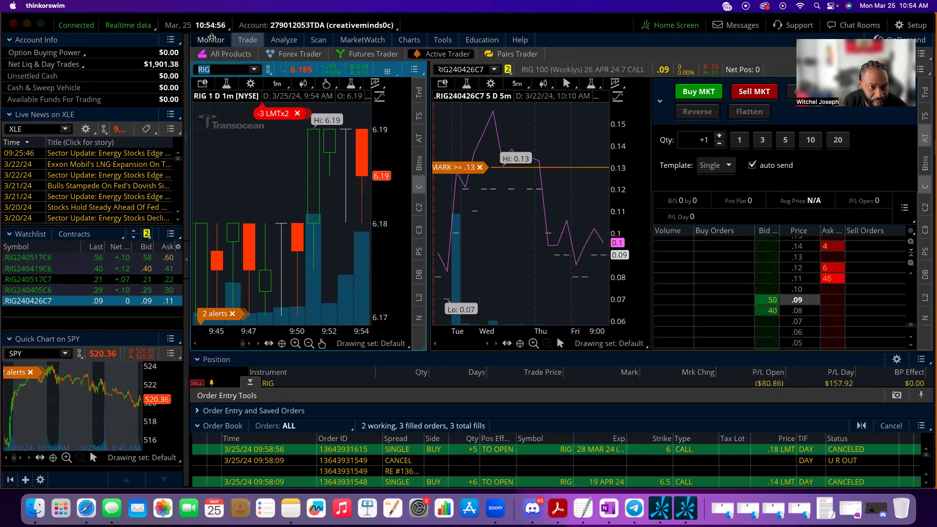
pyautogui.click(211, 39)
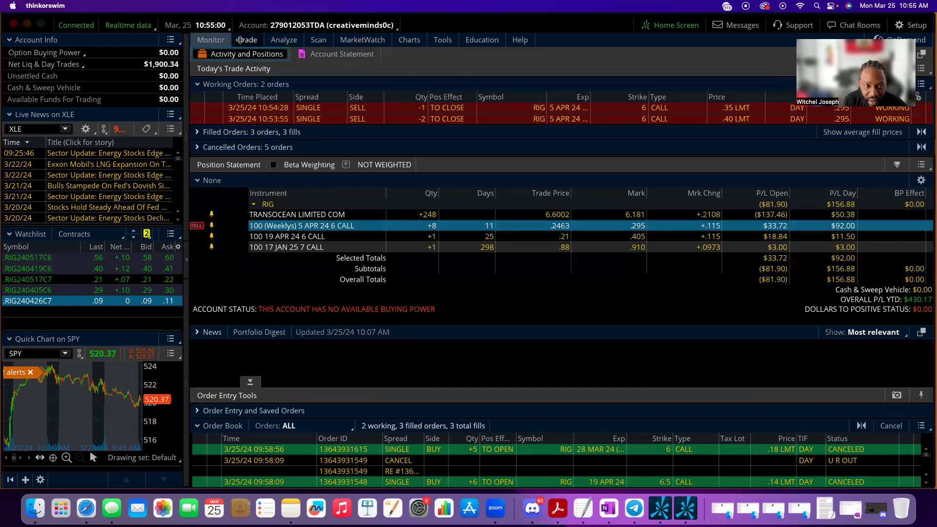
pyautogui.click(240, 41)
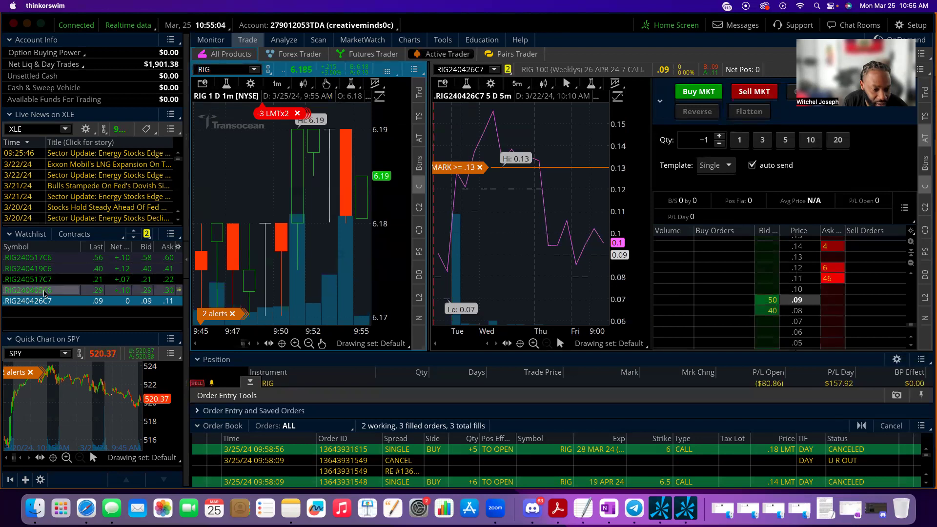
# Chart the RIG 5 Apr 6 call, collapse the Order Book, and browse chart scaling options
pyautogui.click(44, 292)
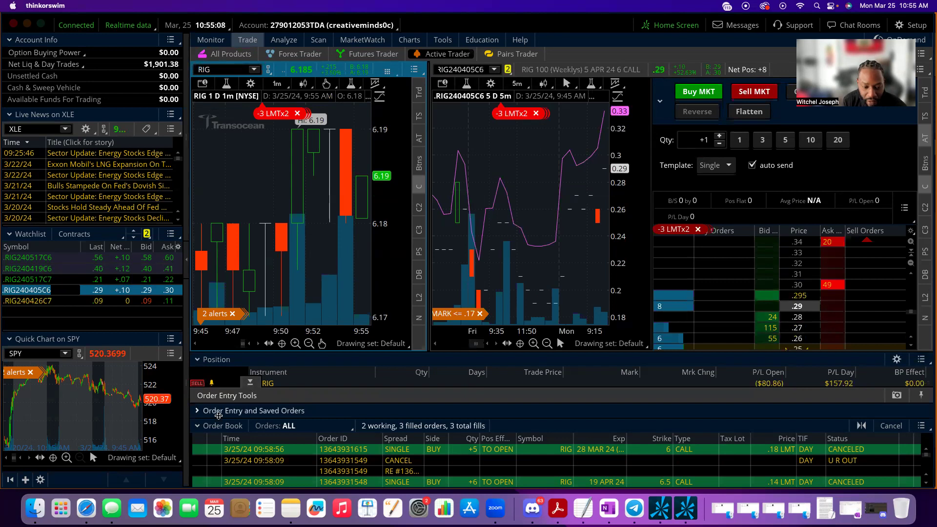
pyautogui.click(212, 426)
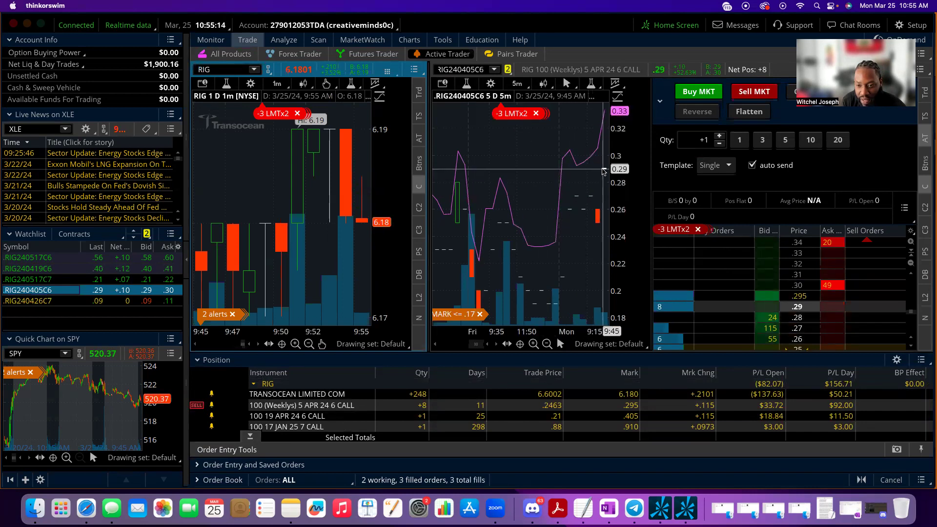
pyautogui.click(614, 82)
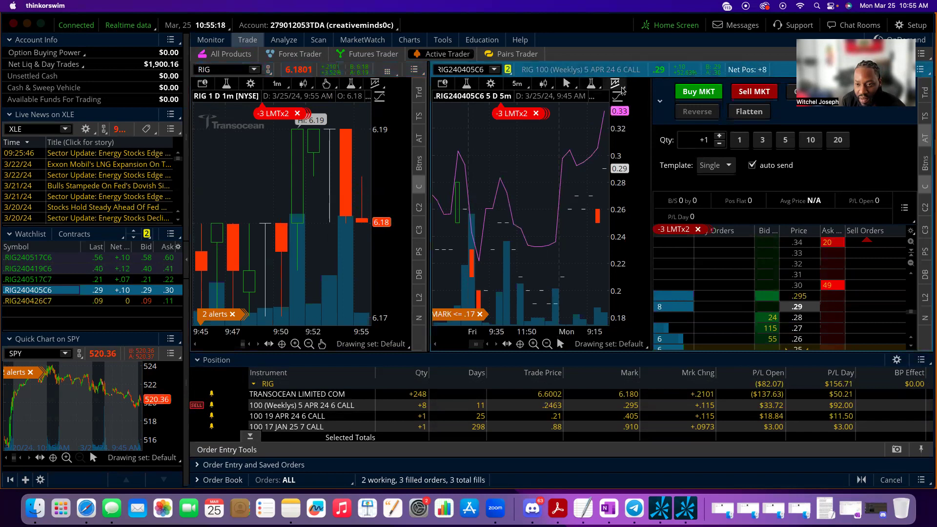
pyautogui.click(617, 96)
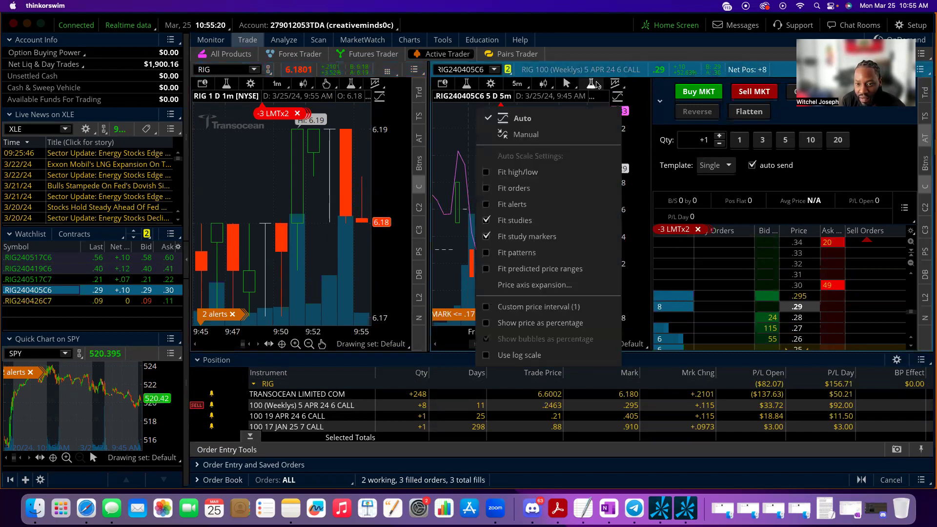
# Remove all studies from the 6 call's option chart and stretch its price scale
pyautogui.click(596, 85)
pyautogui.click(589, 159)
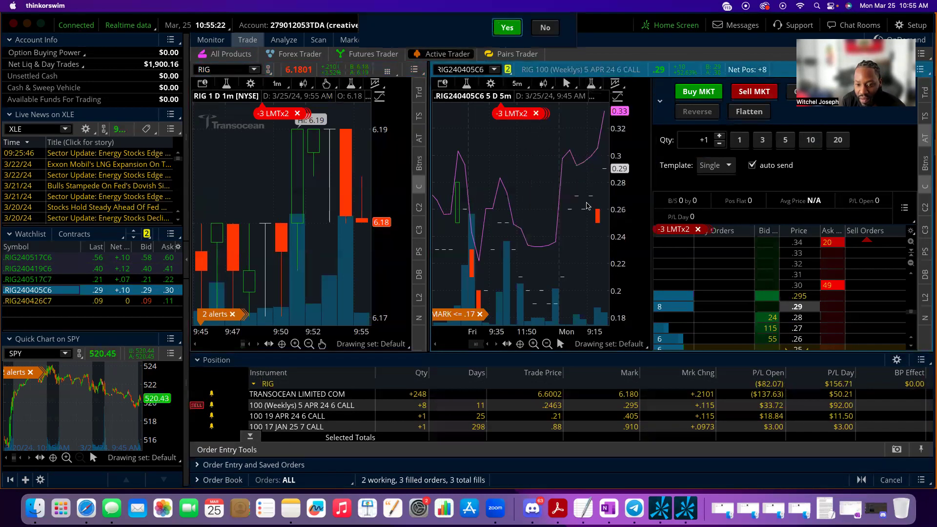
pyautogui.click(508, 80)
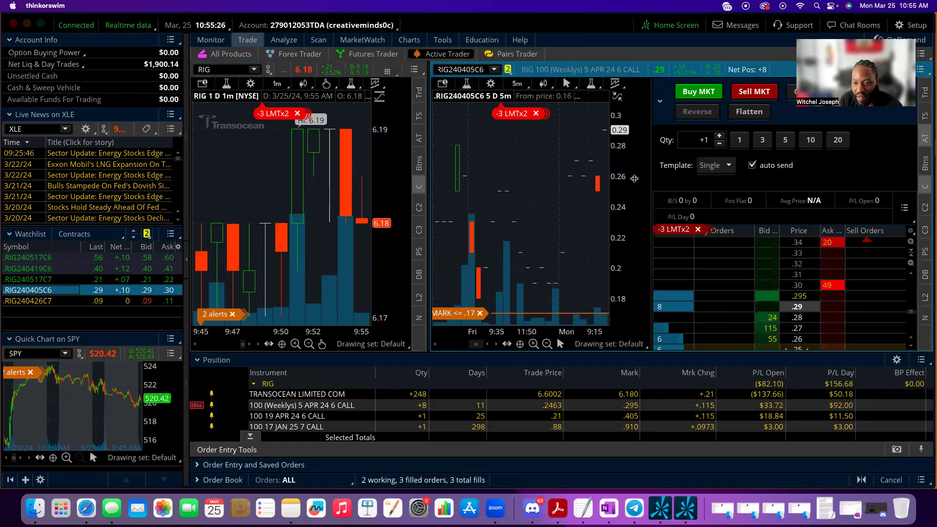
pyautogui.moveTo(518, 96); pyautogui.dragTo(557, 141)
# Create an alert for the call's mark at or above .31, widening the scale to show both orders
pyautogui.rightClick(556, 143)
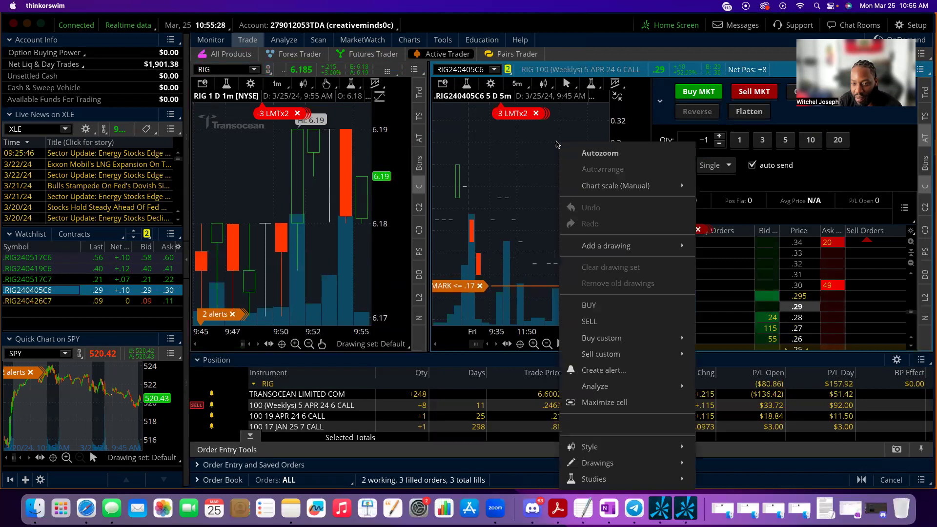
pyautogui.click(623, 369)
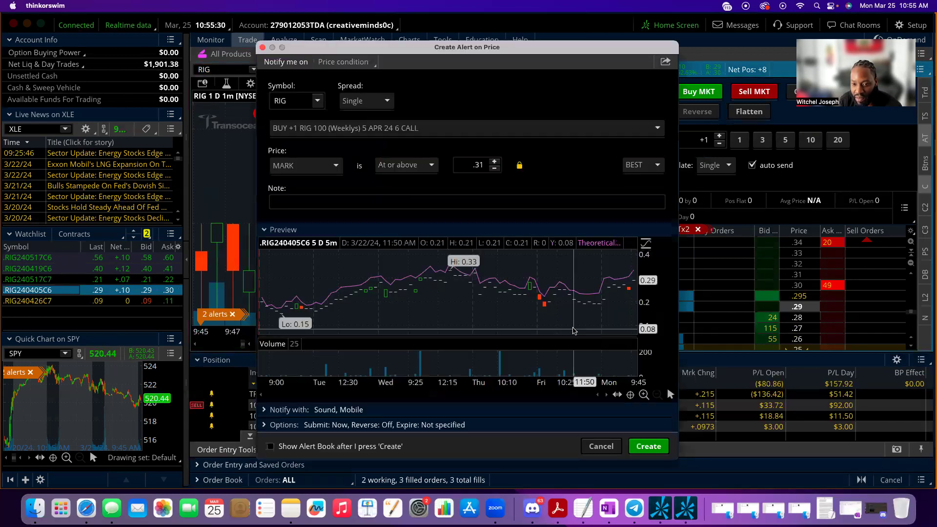
pyautogui.click(644, 446)
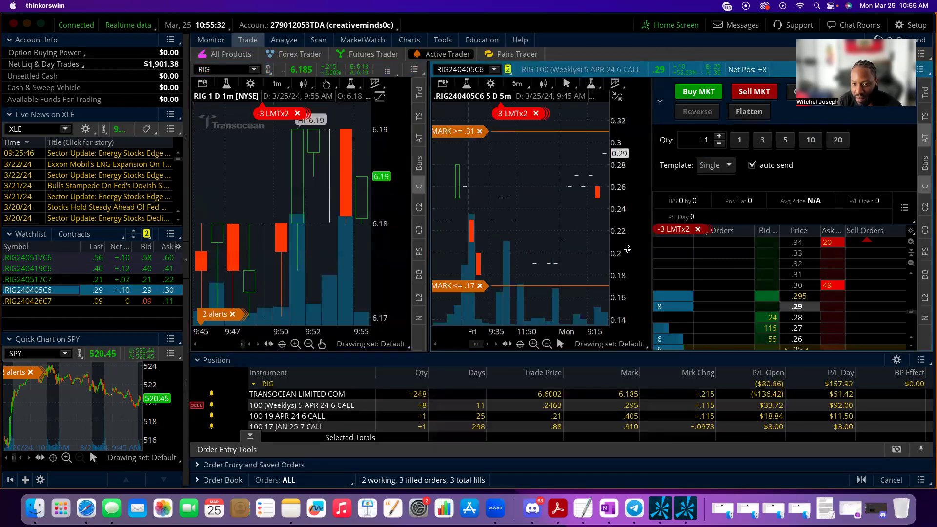
pyautogui.moveTo(613, 193); pyautogui.dragTo(626, 254)
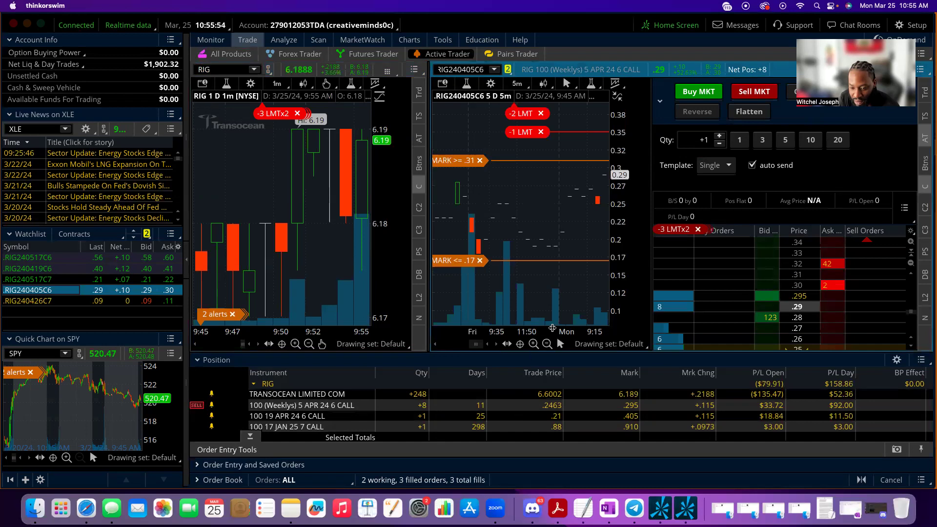
# Return to TradingView and pan the RIG daily chart up to show the $6.23 and $6.35 levels
pyautogui.click(87, 511)
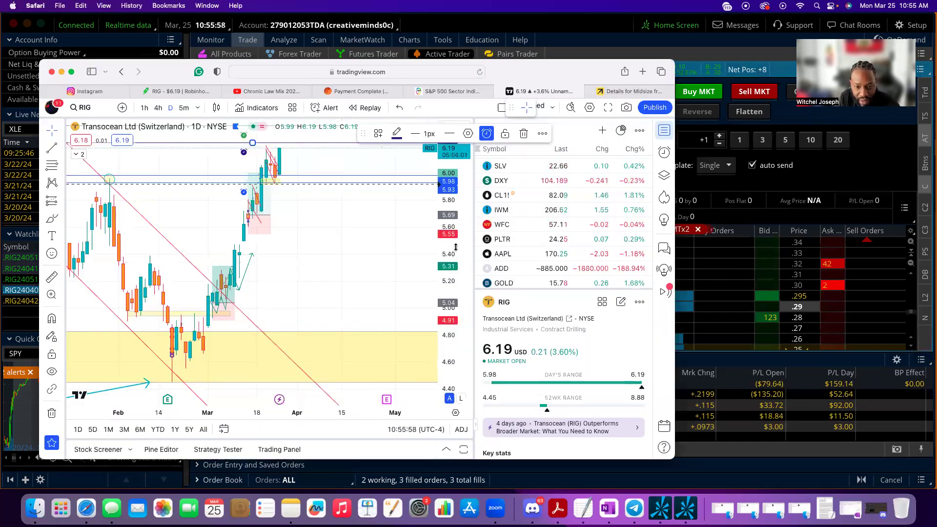
pyautogui.moveTo(316, 368); pyautogui.dragTo(425, 257)
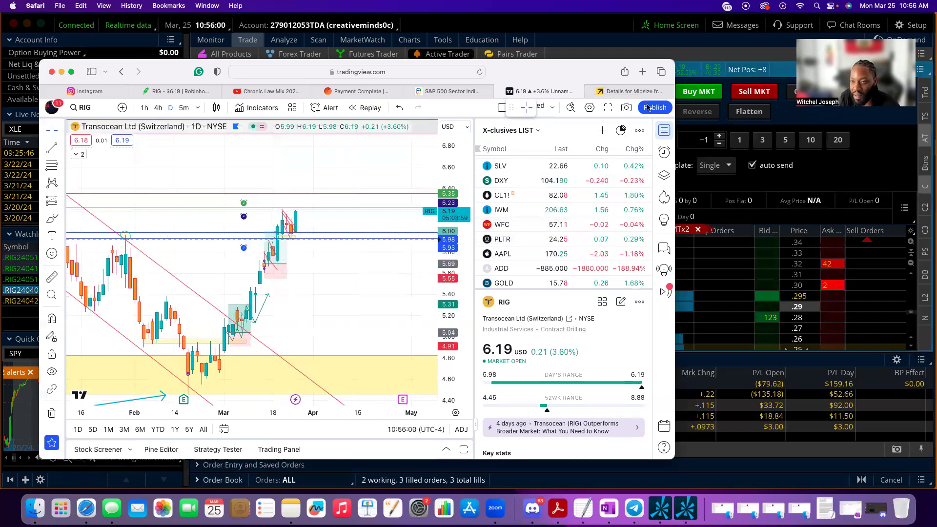